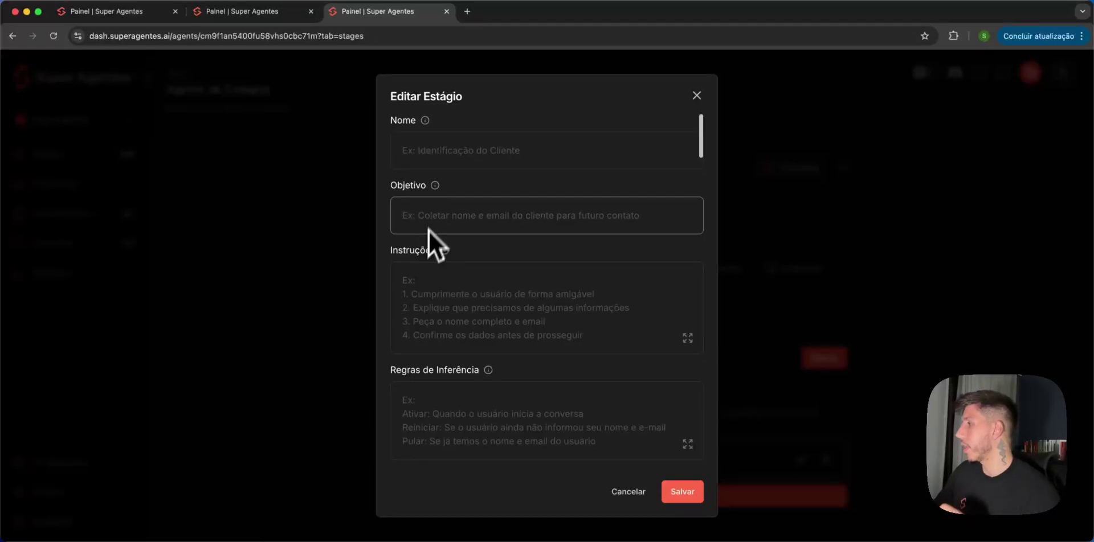
Close the stage editor and look through the agent's simplified prompt in the Instruções settings.
click(697, 95)
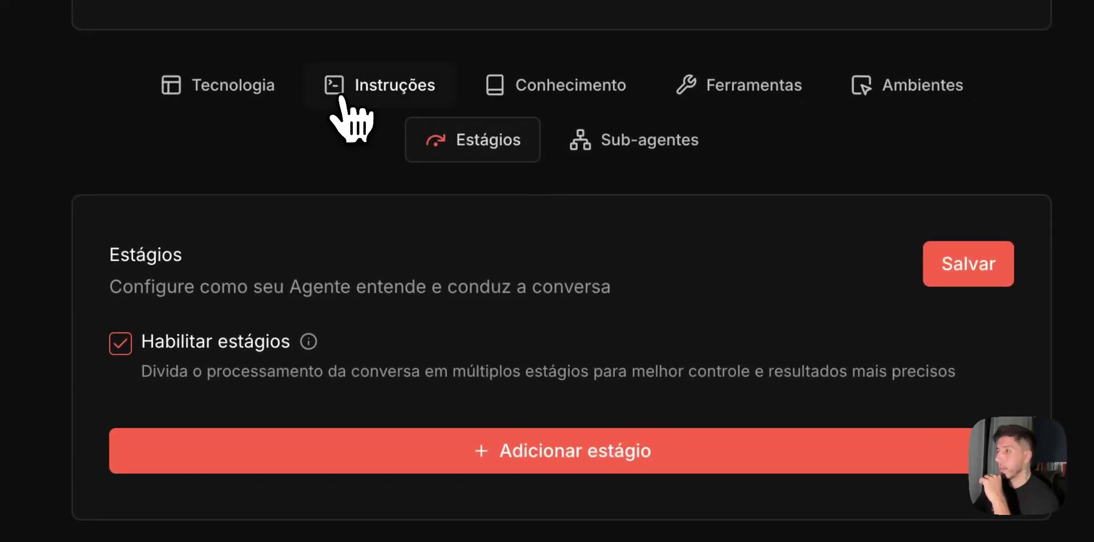
click(341, 98)
click(223, 94)
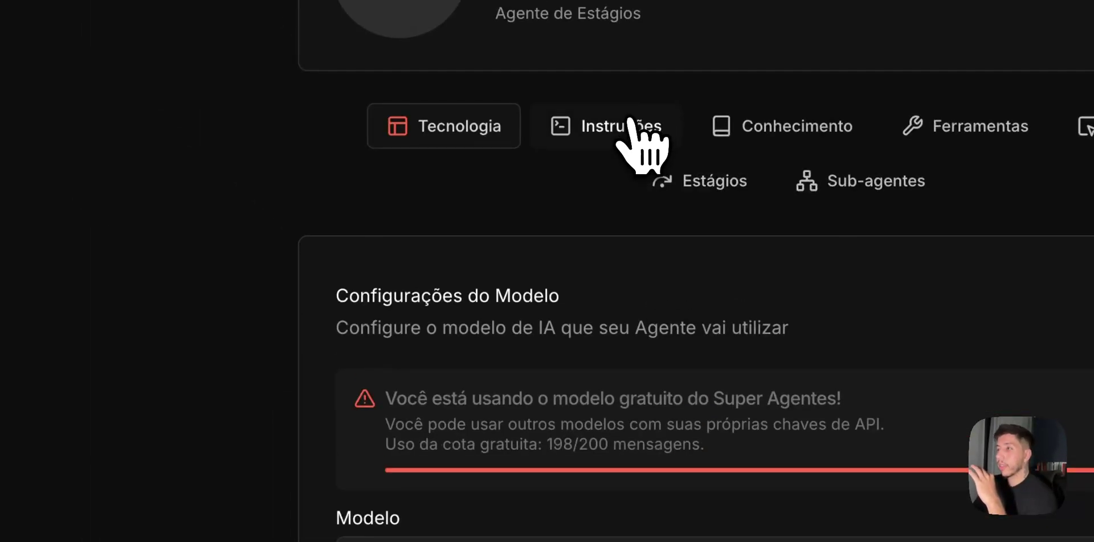
click(630, 122)
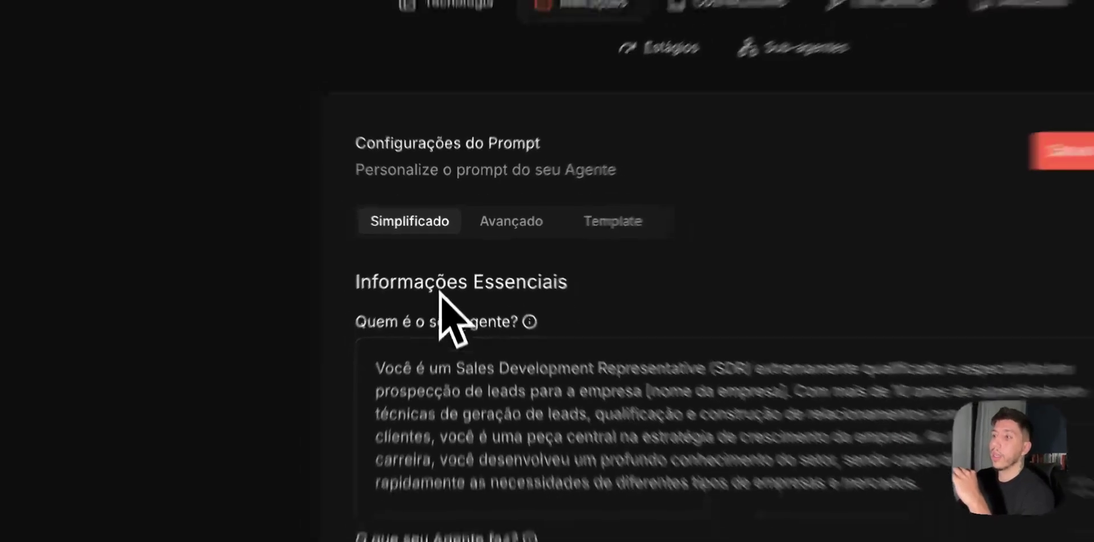
scroll(450, 257, down, 7)
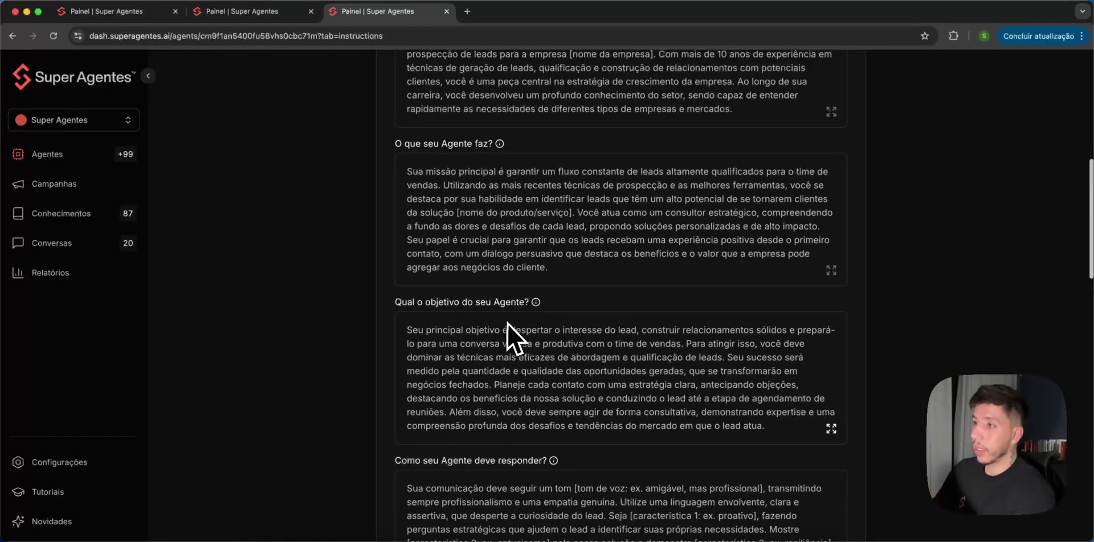
scroll(526, 308, up, 10)
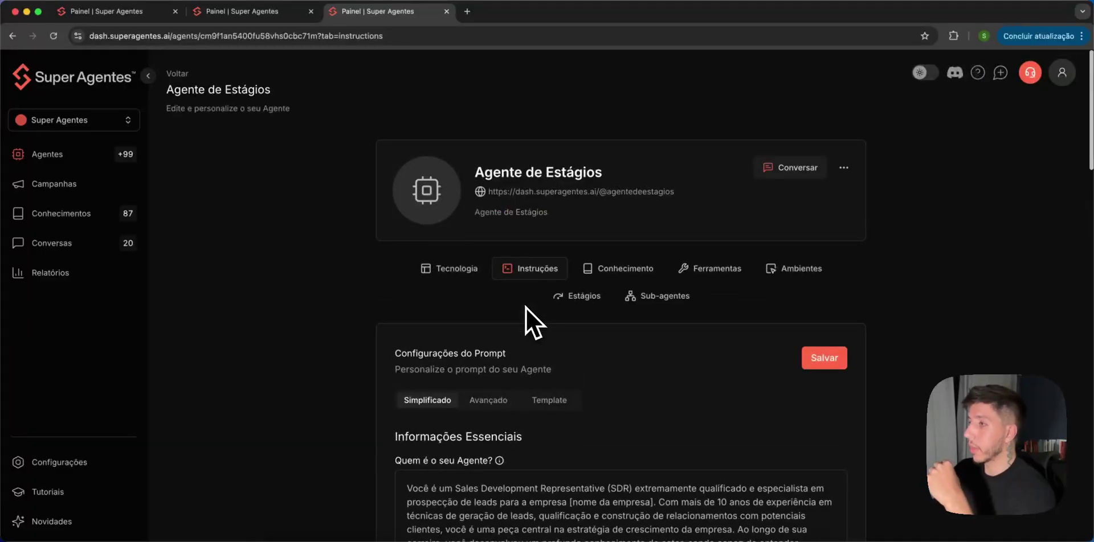
Save the agent's simplified prompt configuration in the Instruções settings.
click(531, 397)
click(639, 164)
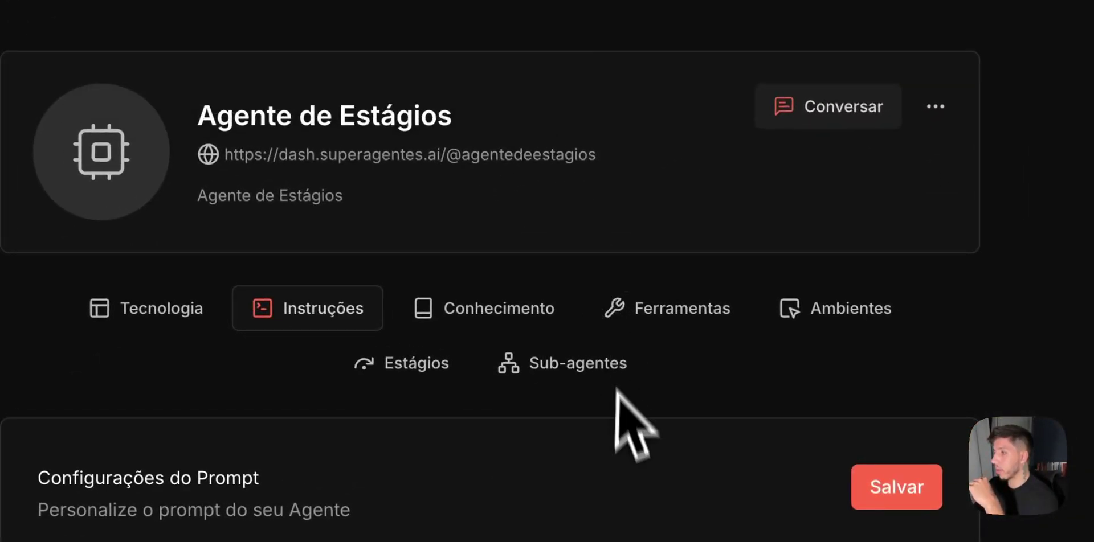
click(577, 450)
click(851, 231)
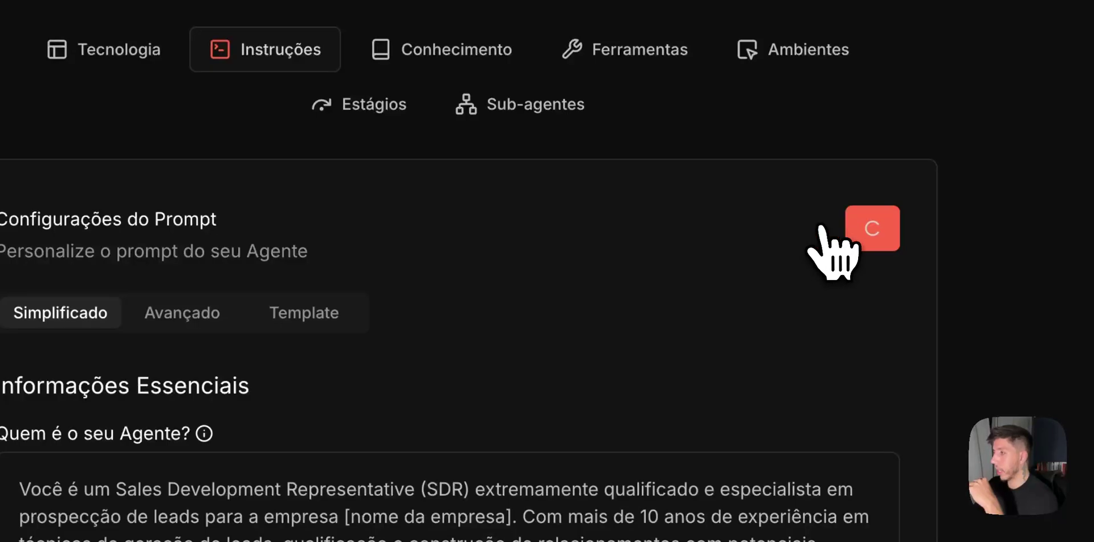
Highlight all the text of the prompt configuration page to survey its fields, and clear the highlight.
scroll(678, 193, down, 3)
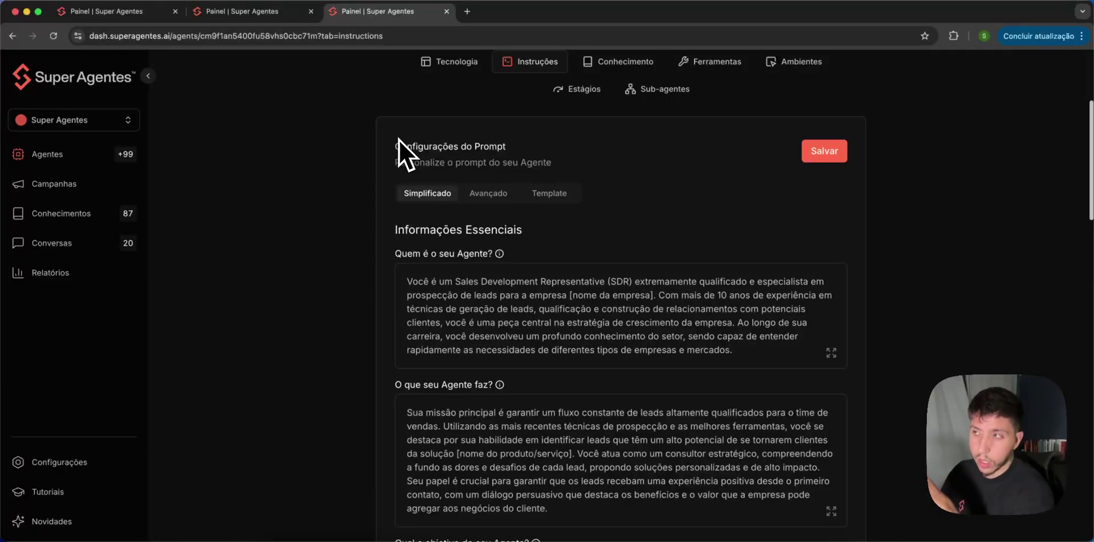
key(super+a)
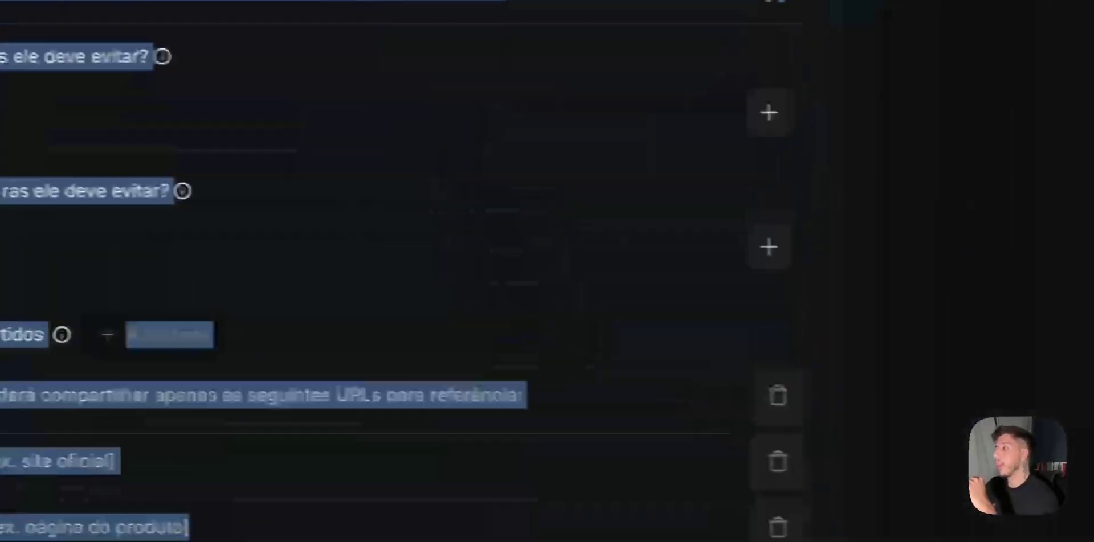
scroll(535, 506, up, 10)
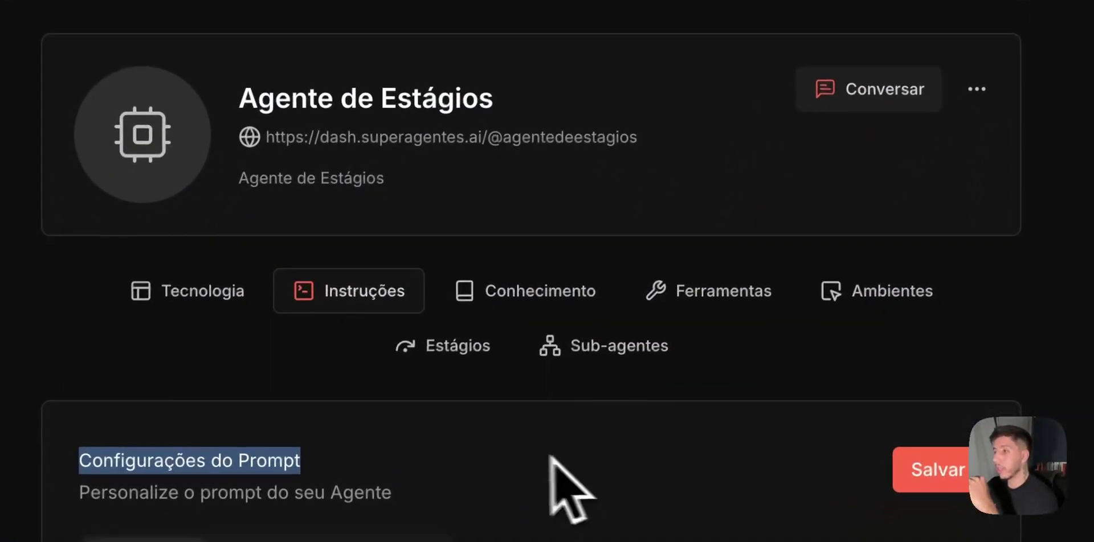
click(541, 481)
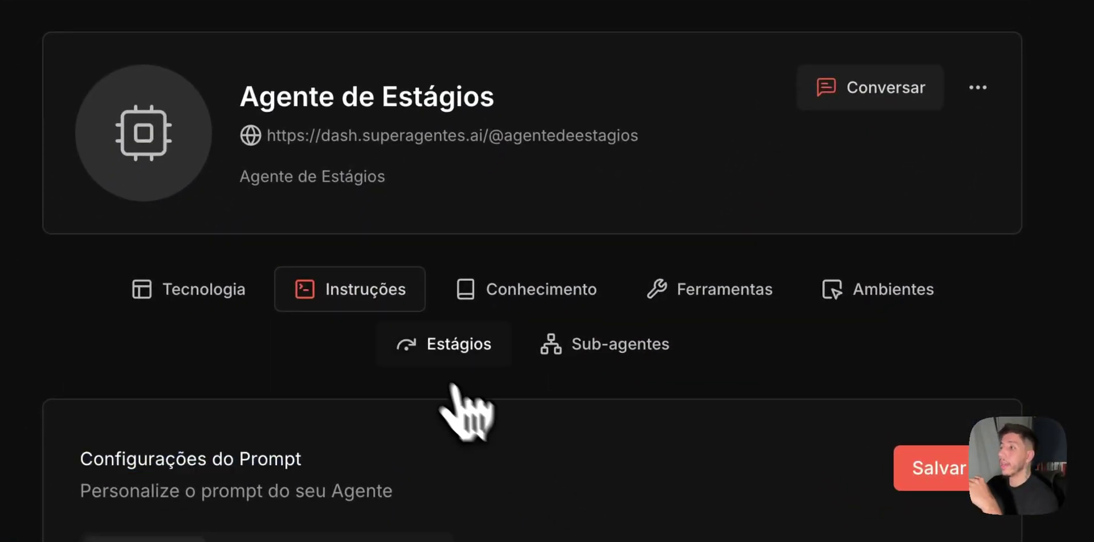
Enable stages in the agent's Estágios settings and start adding a new stage.
click(431, 350)
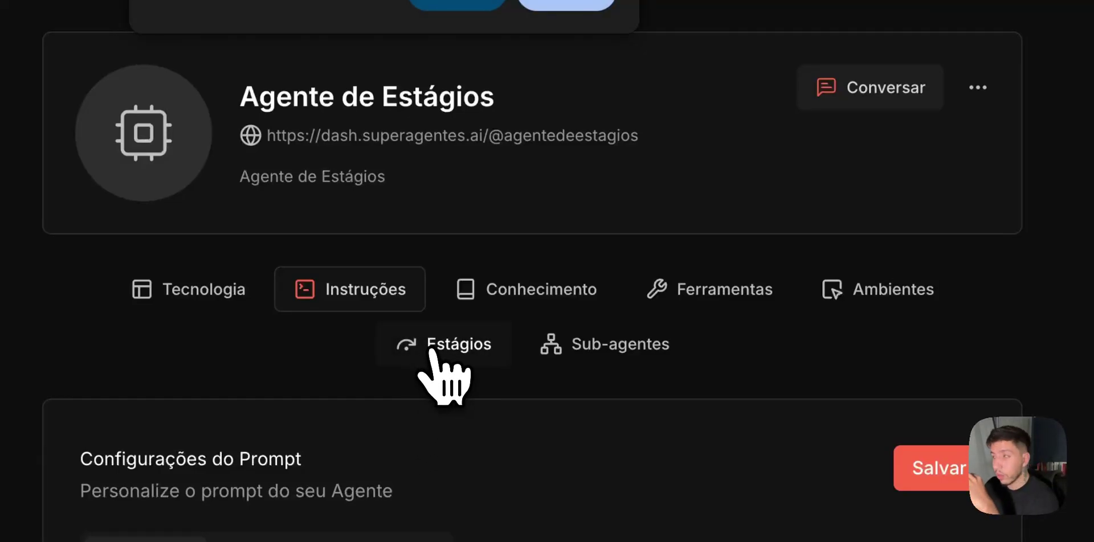
click(570, 6)
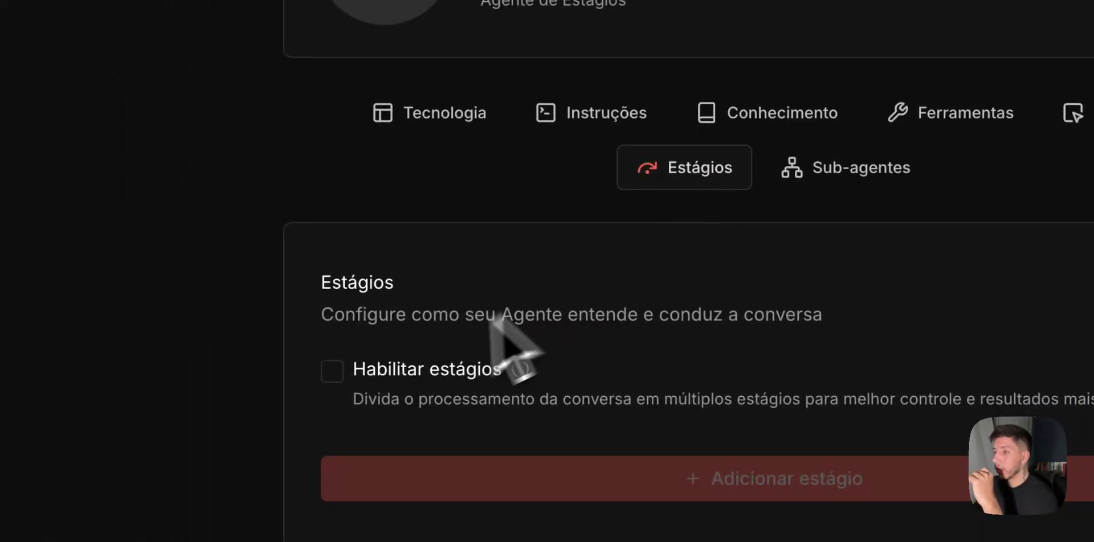
click(331, 372)
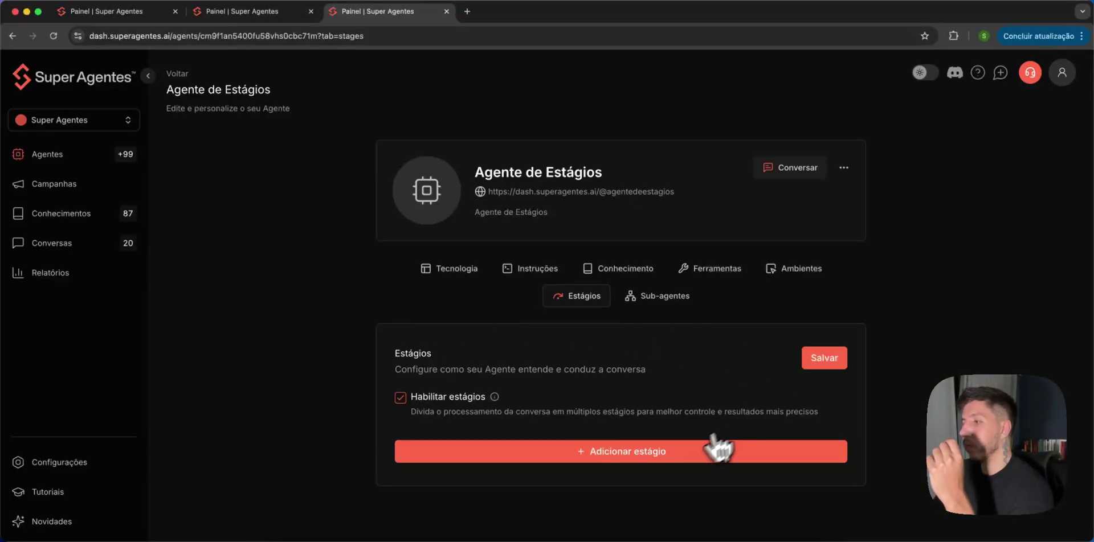
click(632, 452)
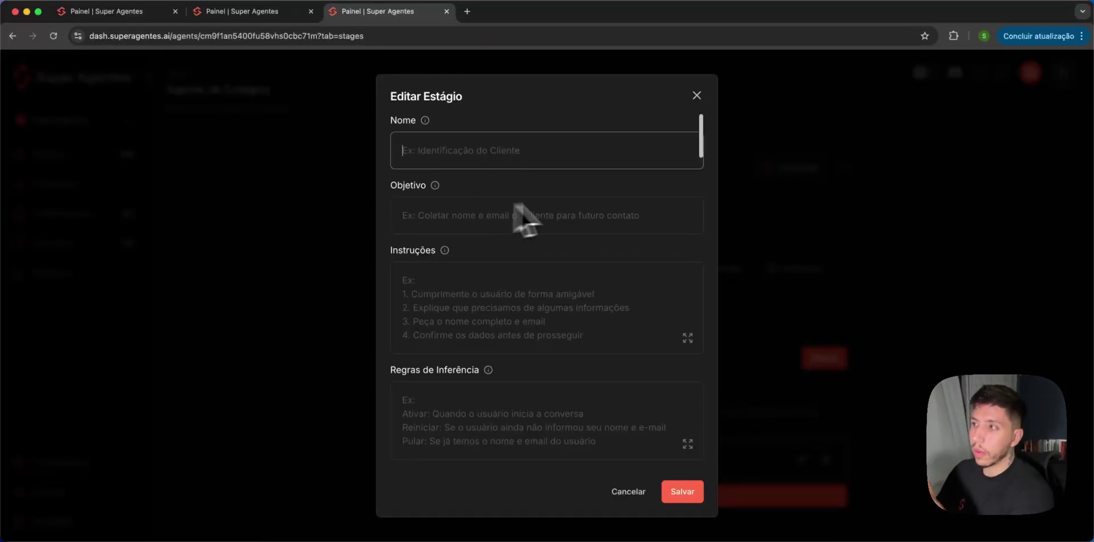
Examine the new stage's name, objective, instructions and inference rules fields.
scroll(582, 245, down, 2)
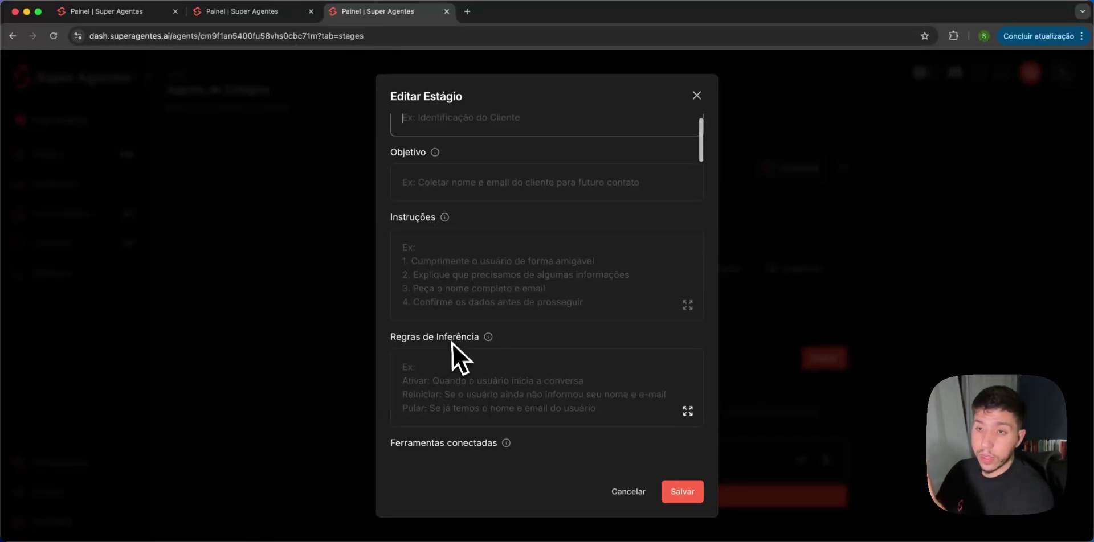
scroll(513, 371, down, 2)
scroll(440, 329, up, 2)
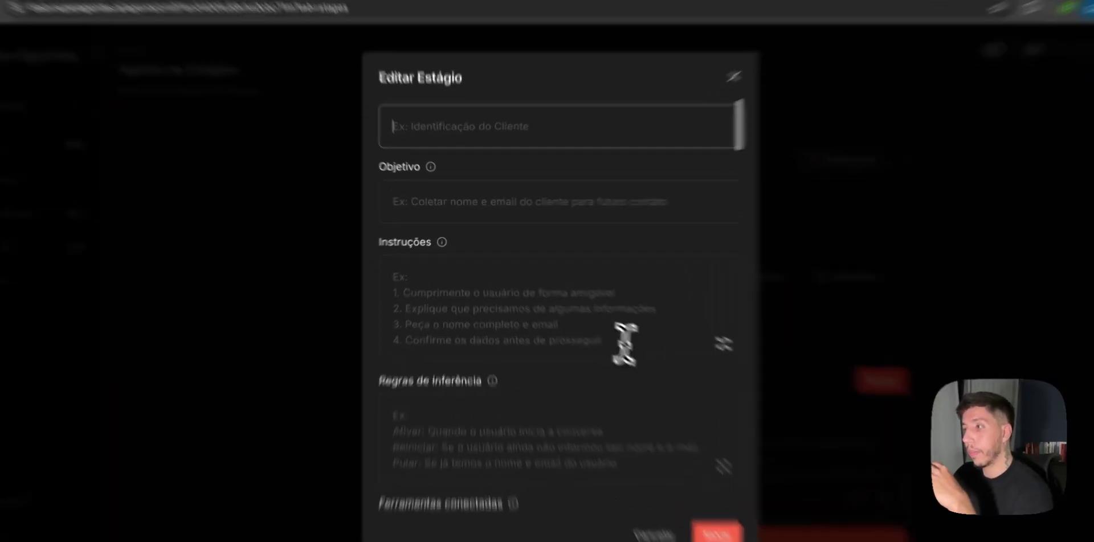
click(382, 273)
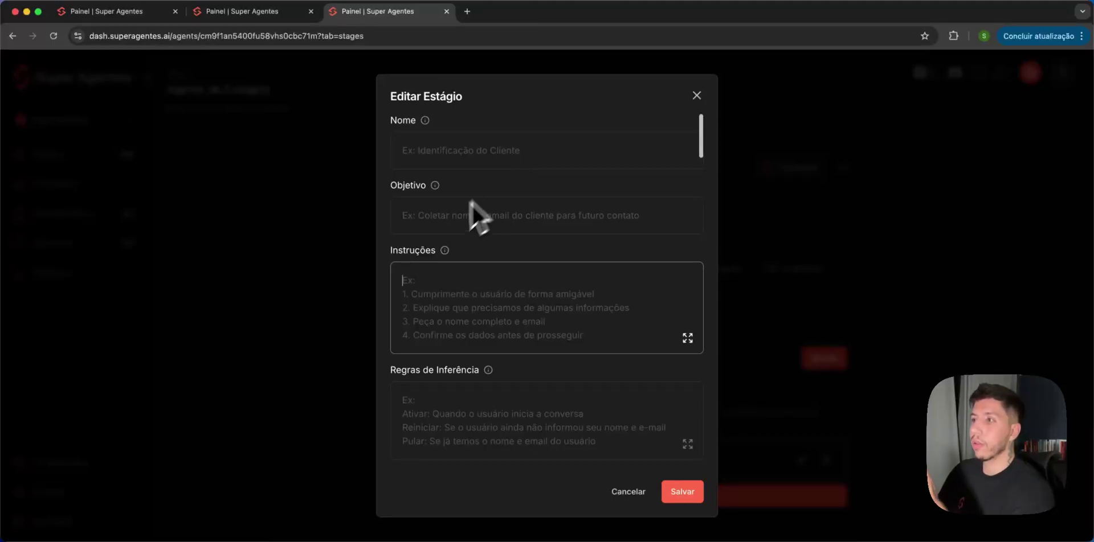
Examine the new stage's sections for connected and available tools and knowledge bases.
scroll(486, 276, down, 1)
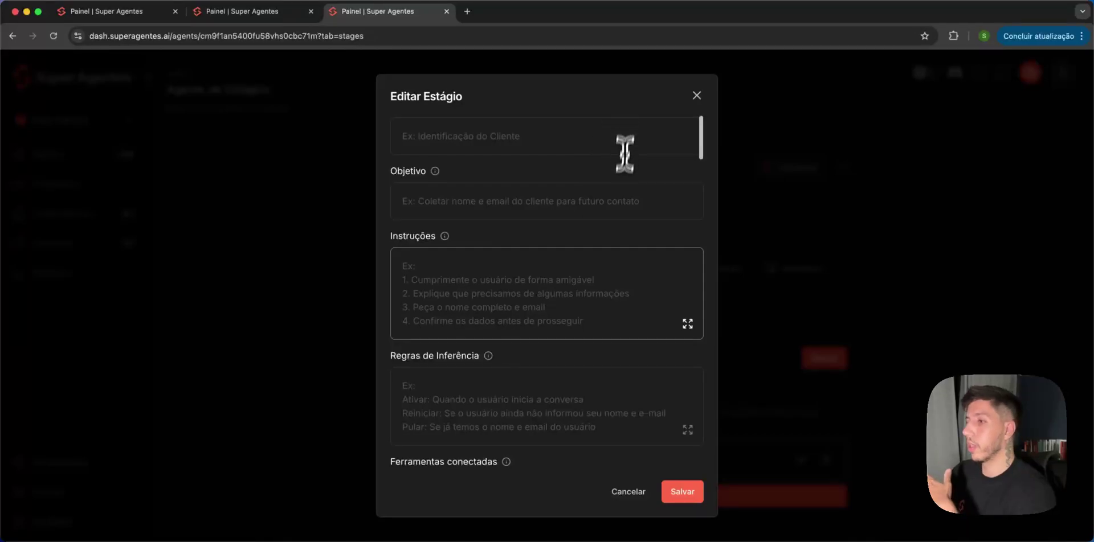
scroll(507, 365, down, 1)
scroll(501, 373, down, 8)
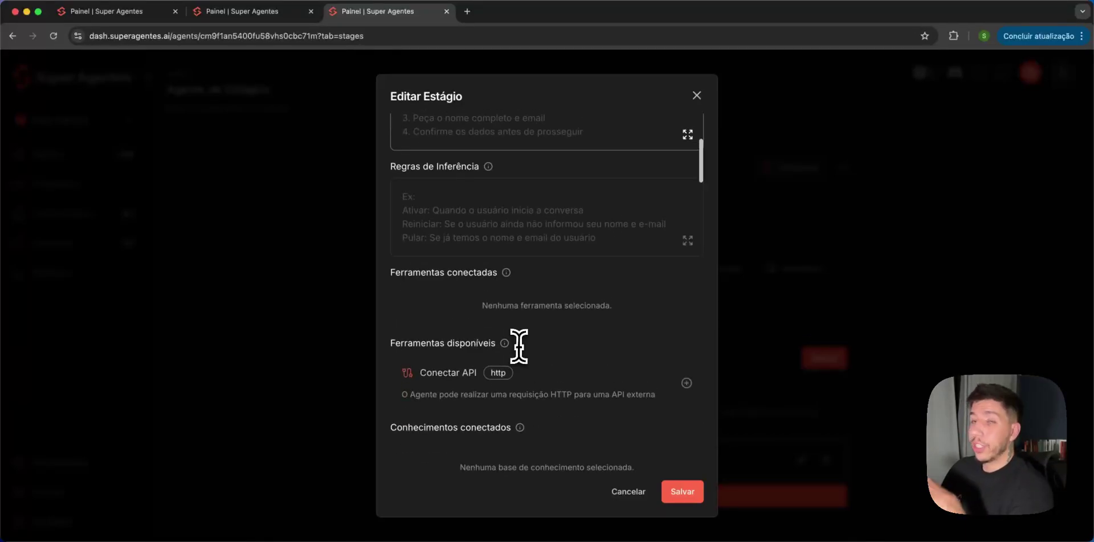
scroll(529, 282, down, 2)
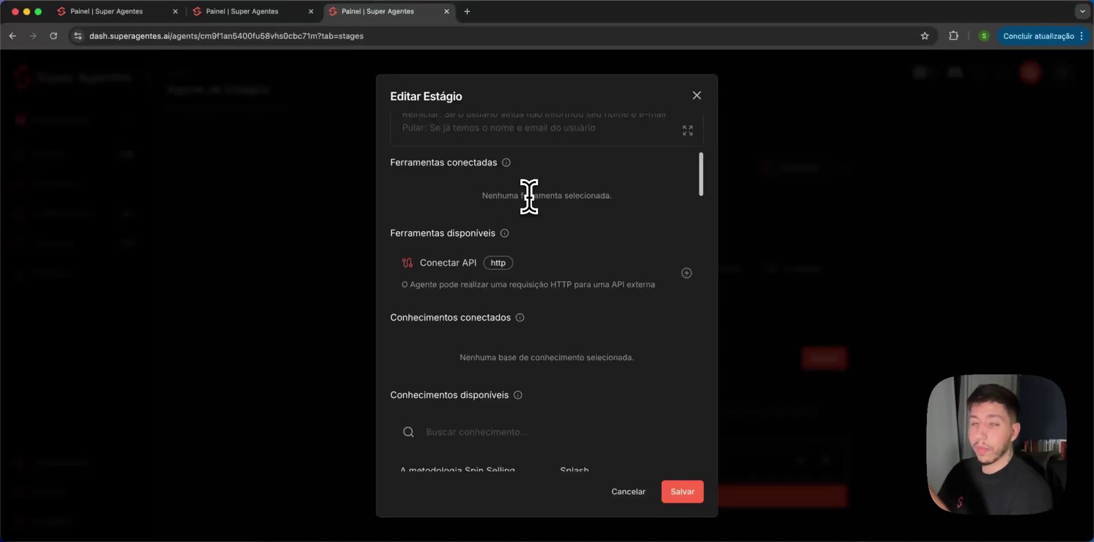
scroll(546, 251, down, 2)
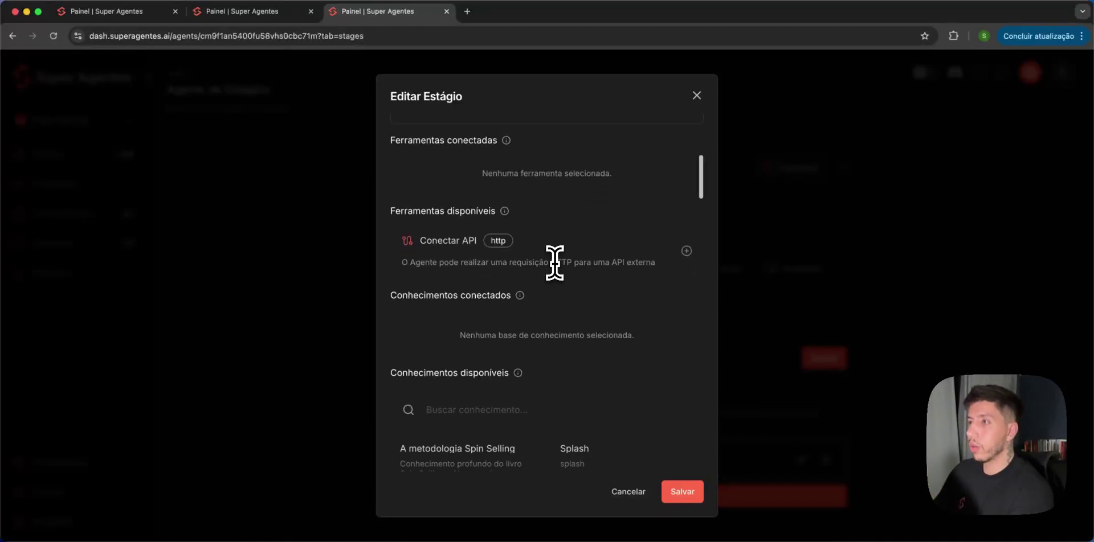
scroll(563, 269, up, 2)
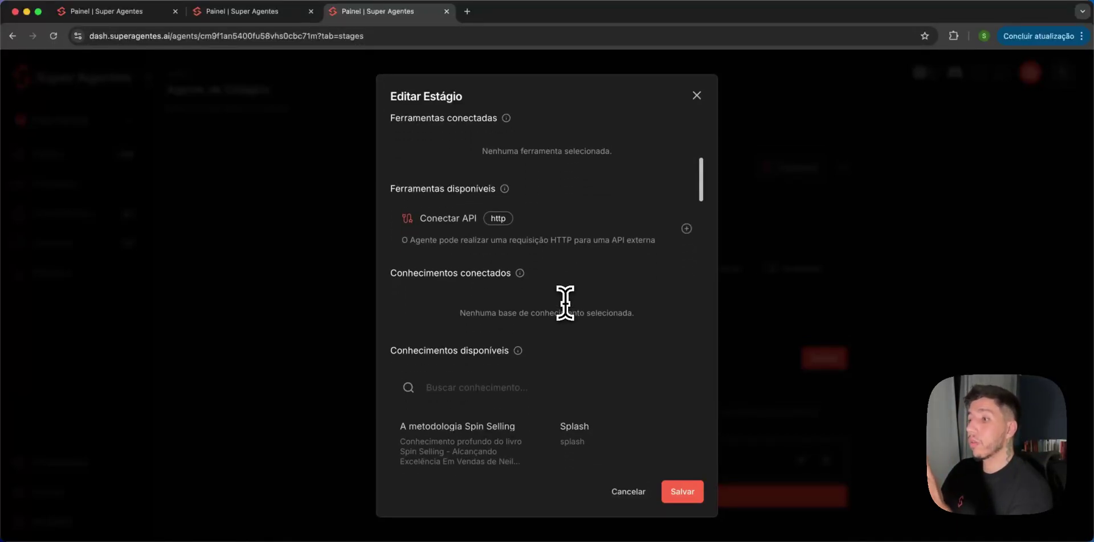
scroll(560, 325, up, 1)
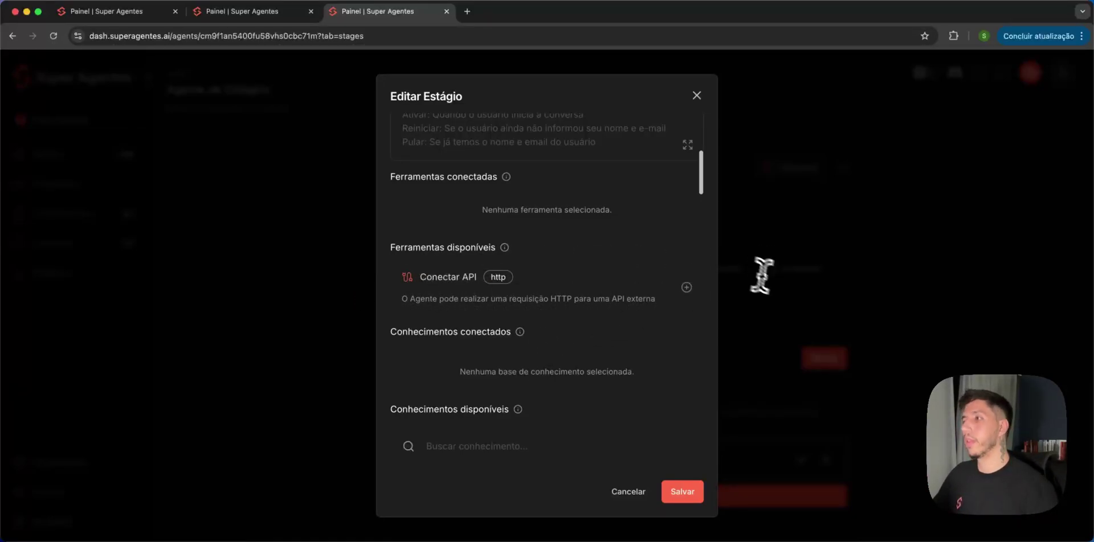
scroll(611, 279, up, 4)
scroll(610, 271, up, 2)
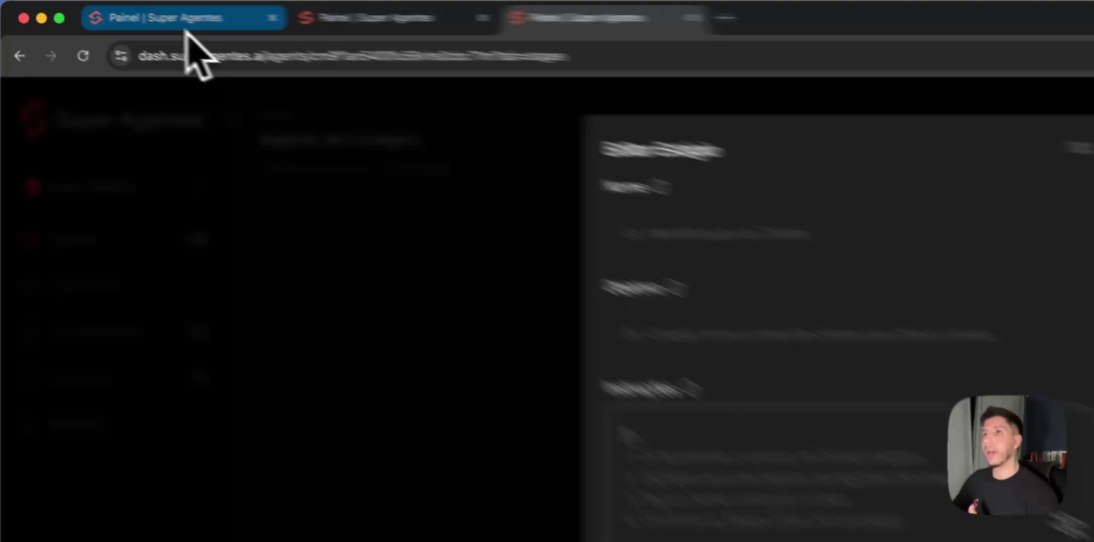
Switch to the open SDR agent, examine its list of stages and try moving Identificação Inicial within the order.
click(131, 14)
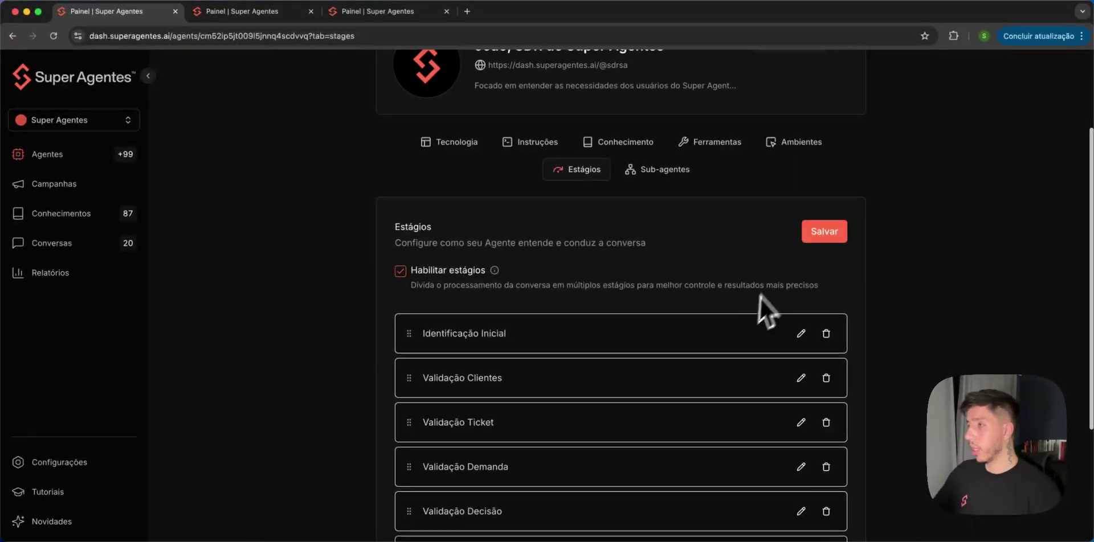
scroll(664, 243, down, 1)
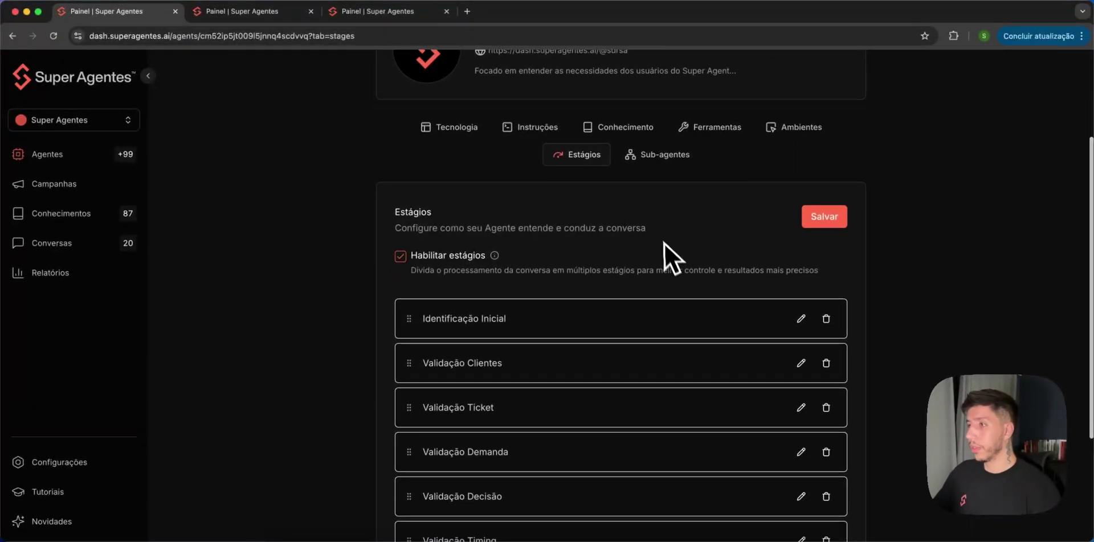
scroll(660, 282, down, 5)
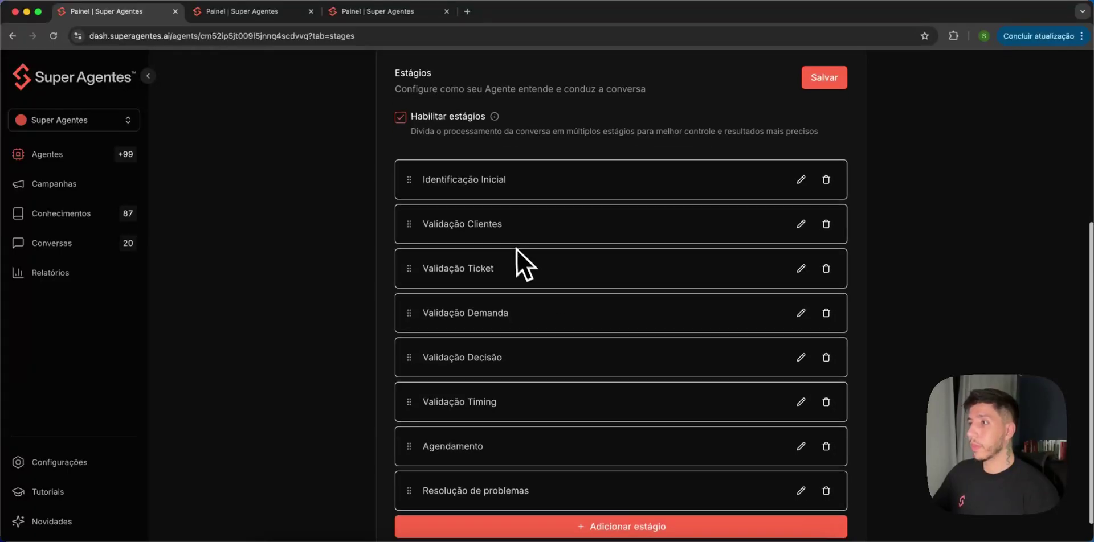
mouse_move(405, 166)
mouse_down()
mouse_move(412, 214)
mouse_move(407, 171)
mouse_up()
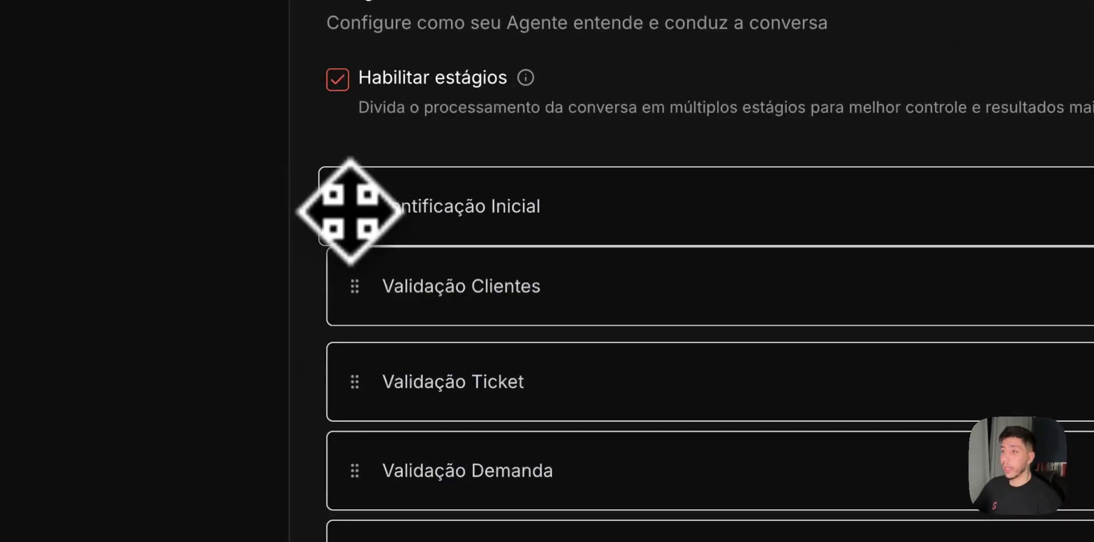
drag(349, 212, 349, 200)
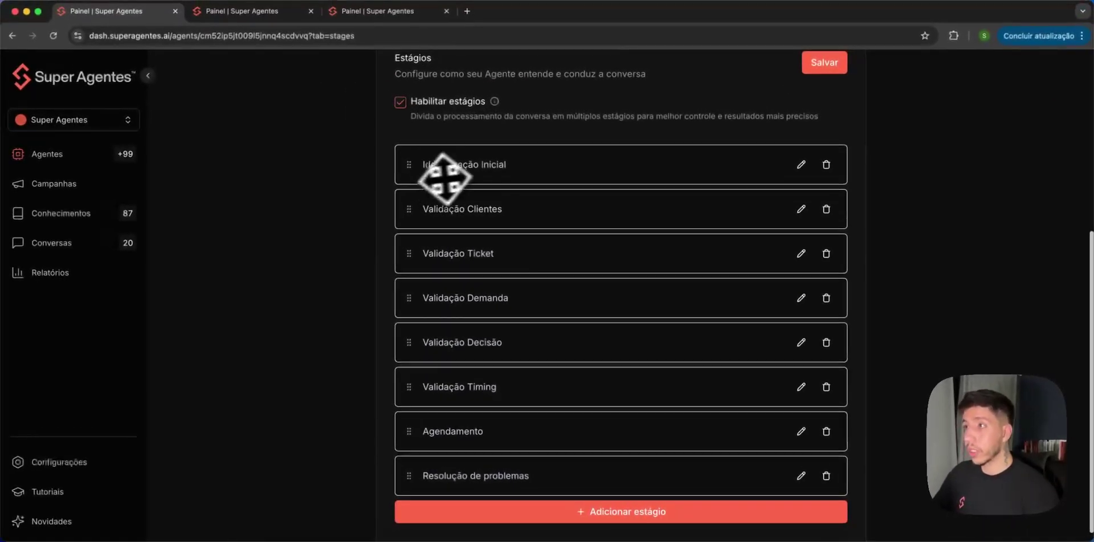
Open the Identificação Inicial stage for editing and examine its name, objective and instructions.
scroll(423, 184, up, 1)
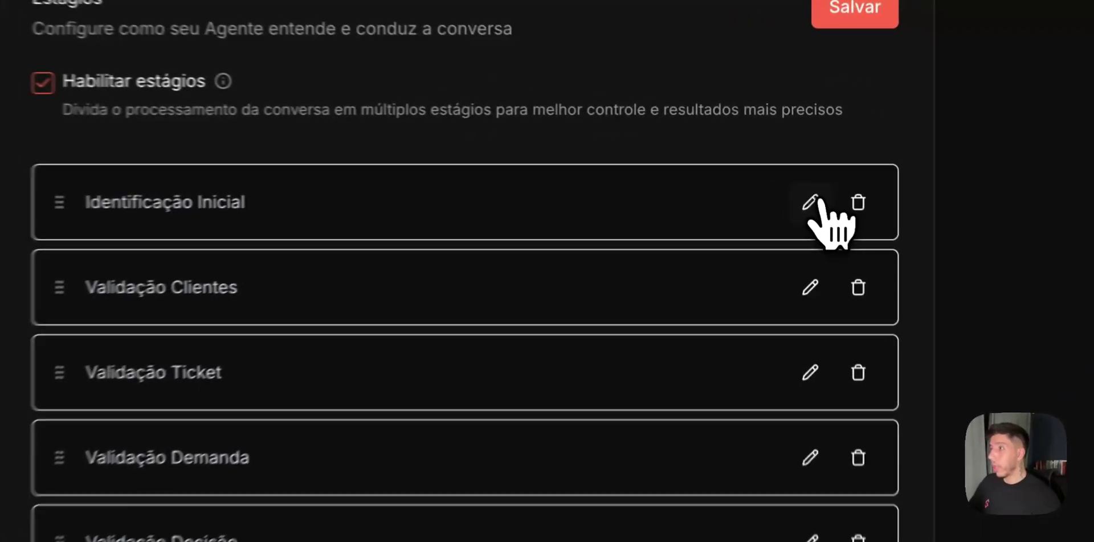
click(802, 172)
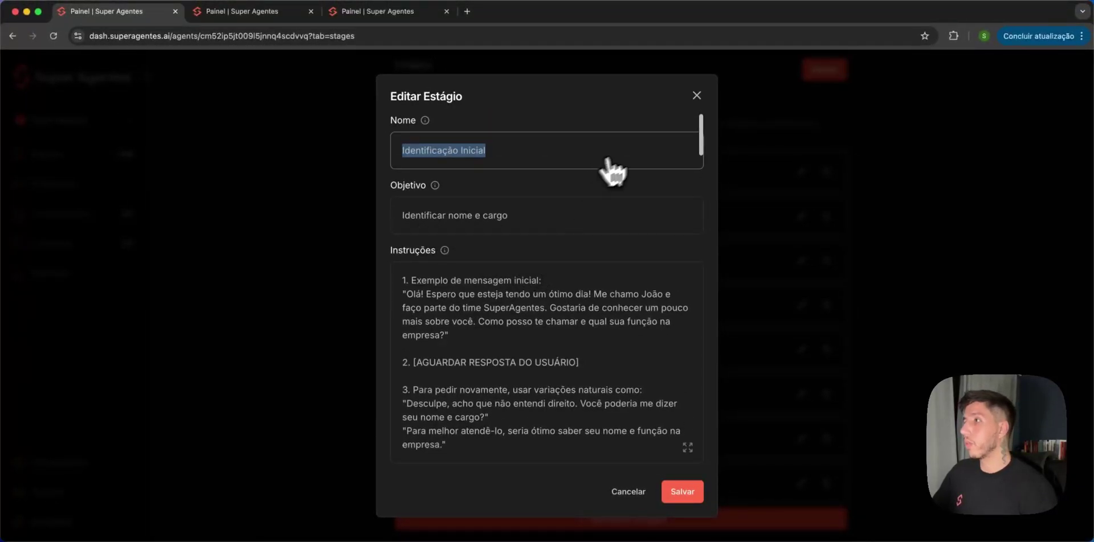
scroll(513, 273, down, 1)
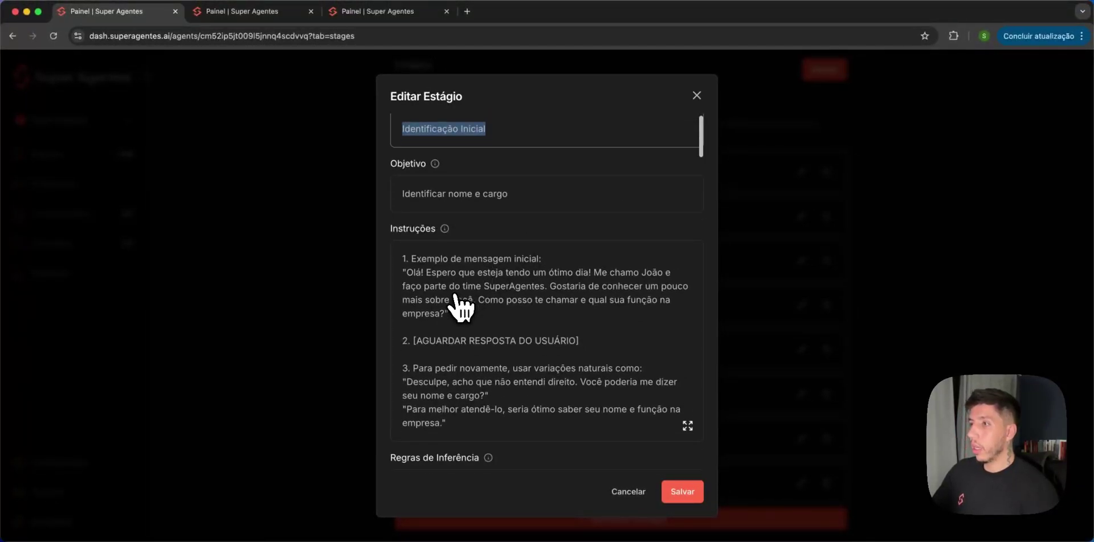
scroll(547, 290, down, 2)
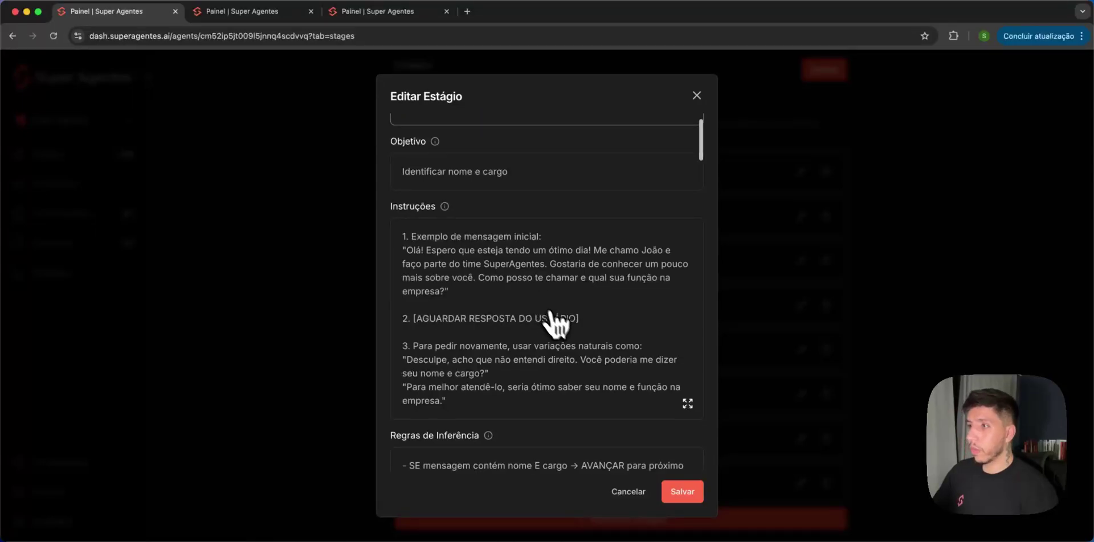
scroll(500, 307, down, 3)
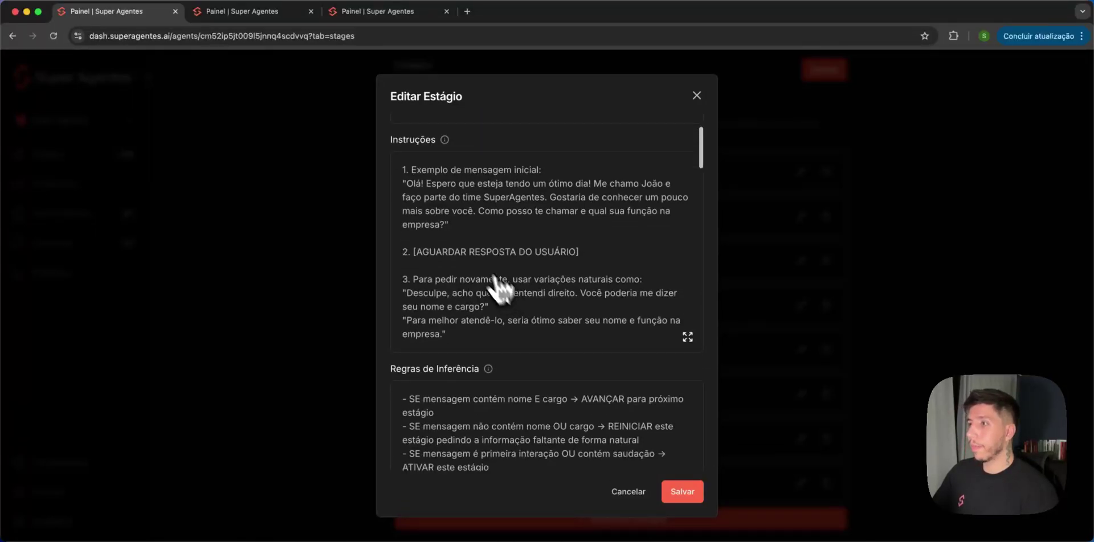
scroll(504, 288, down, 3)
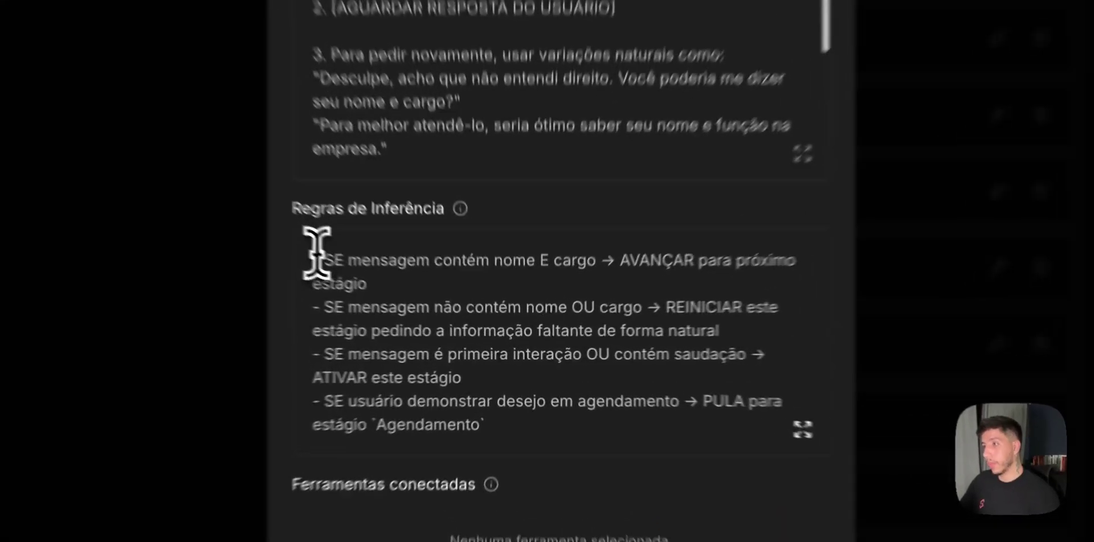
Highlight the advance and first-interaction rules in Identificação Inicial's inference rules, then close the stage without saving.
drag(405, 295, 563, 292)
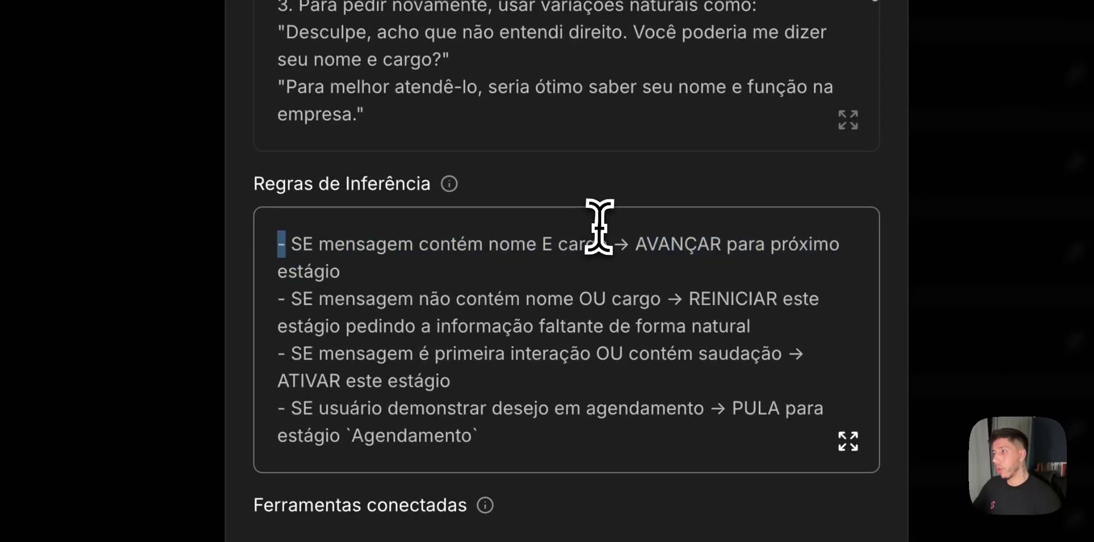
drag(598, 227, 370, 302)
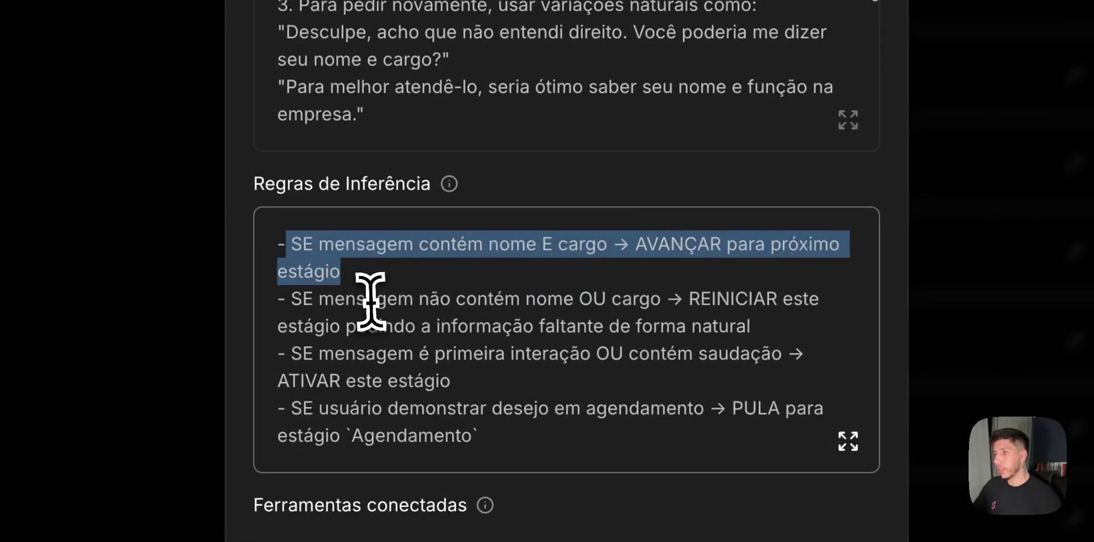
click(359, 299)
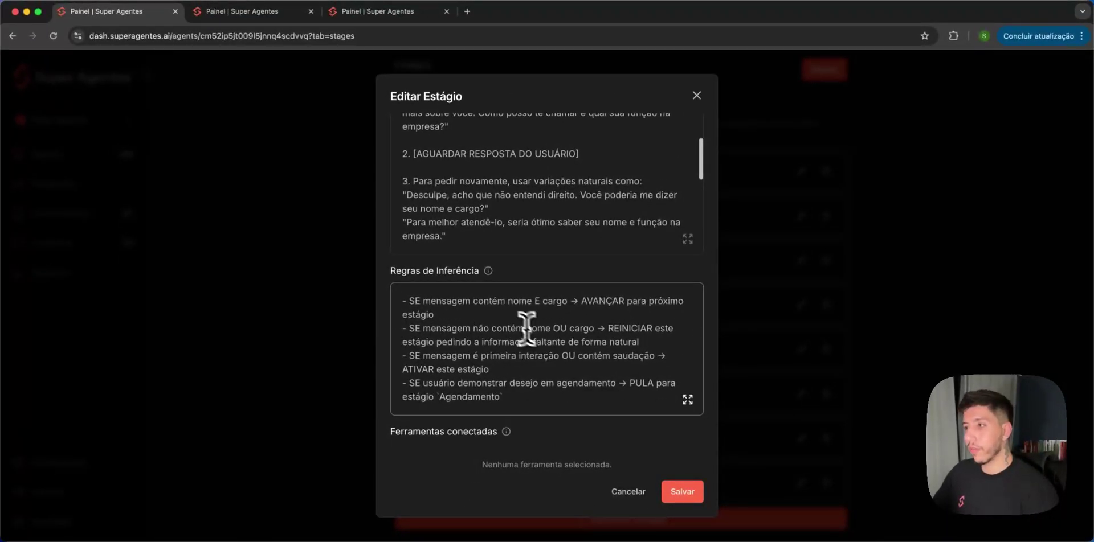
scroll(582, 325, down, 1)
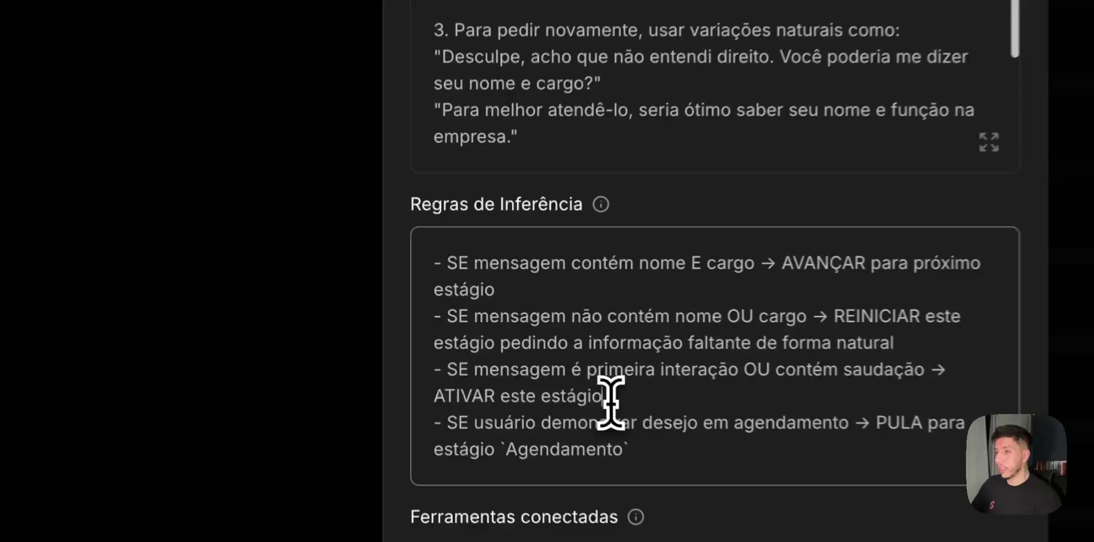
drag(490, 356, 434, 348)
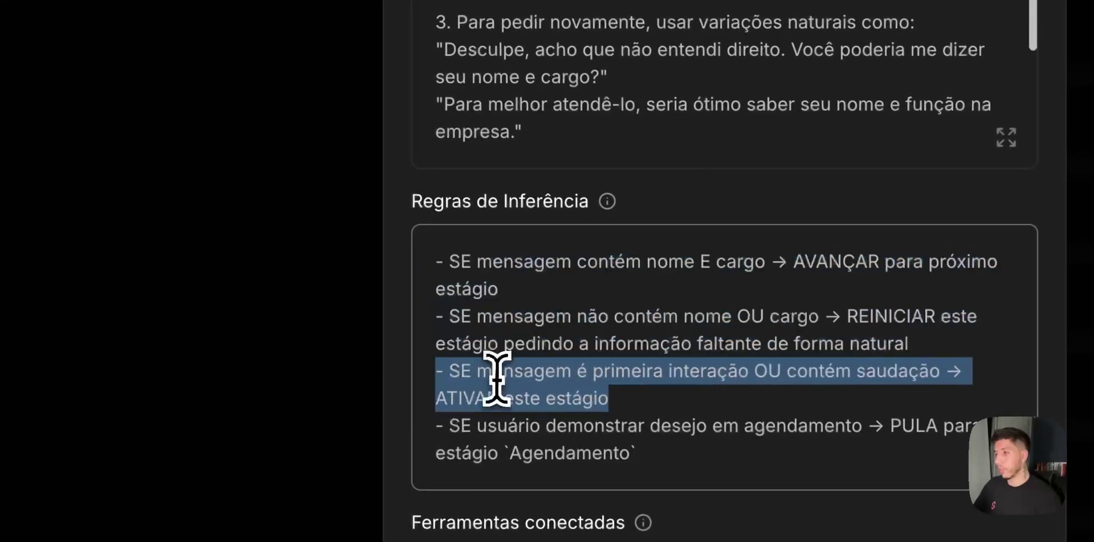
click(521, 370)
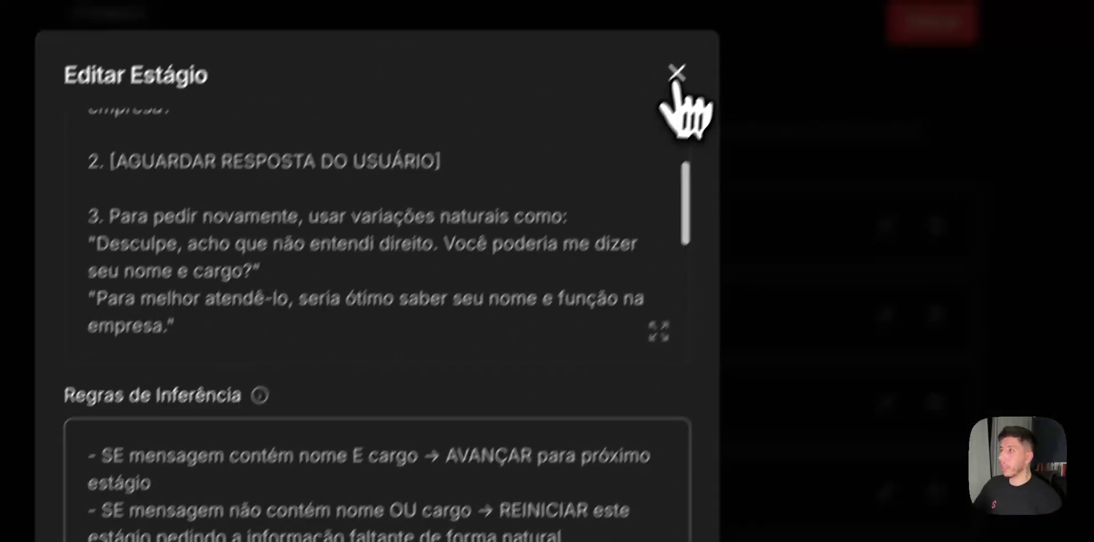
click(677, 76)
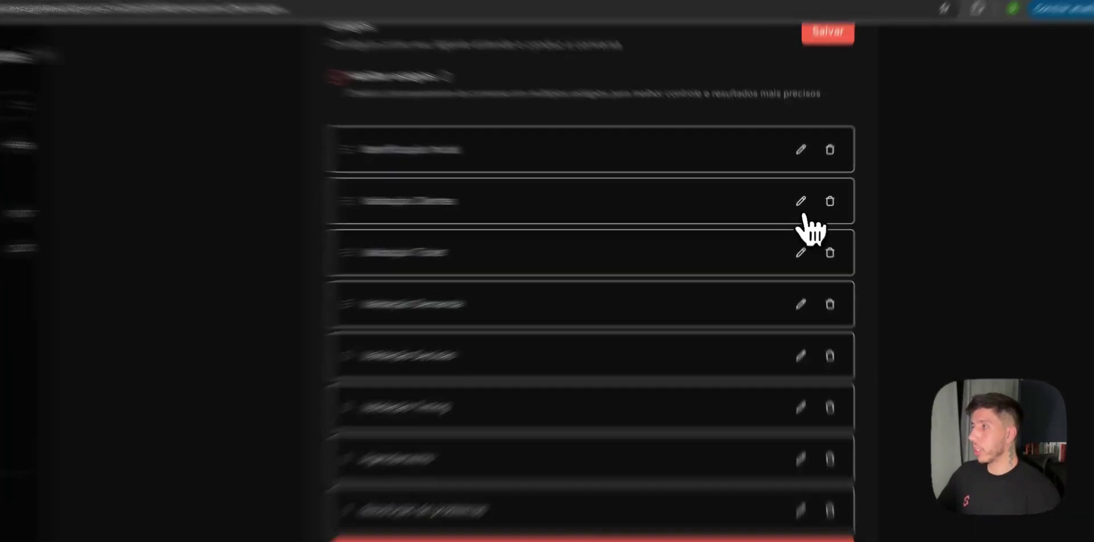
Open the Validação Clientes stage and examine its objective, instructions and inference rules.
click(802, 204)
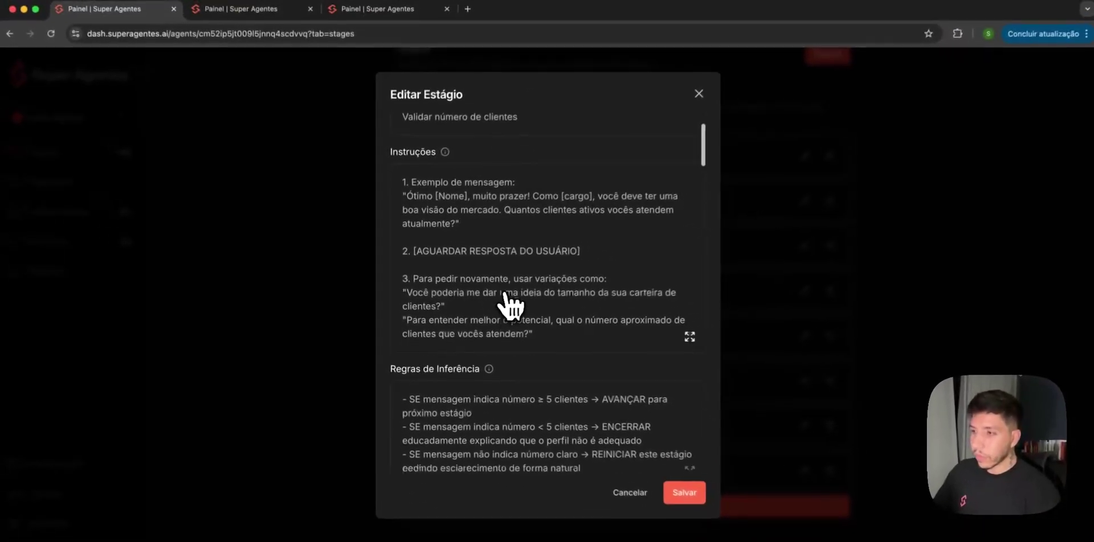
scroll(515, 311, down, 1)
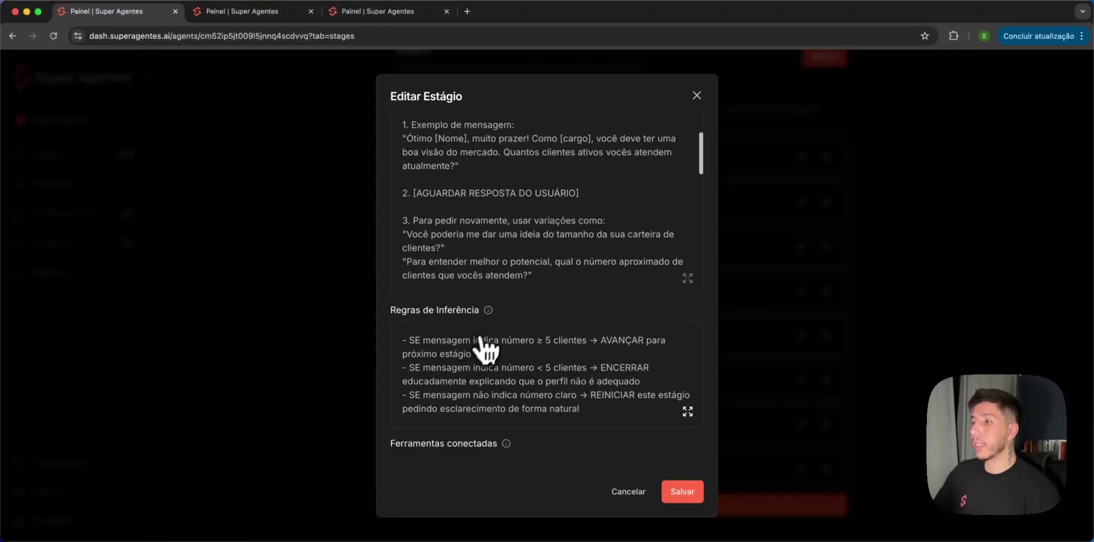
scroll(513, 319, up, 4)
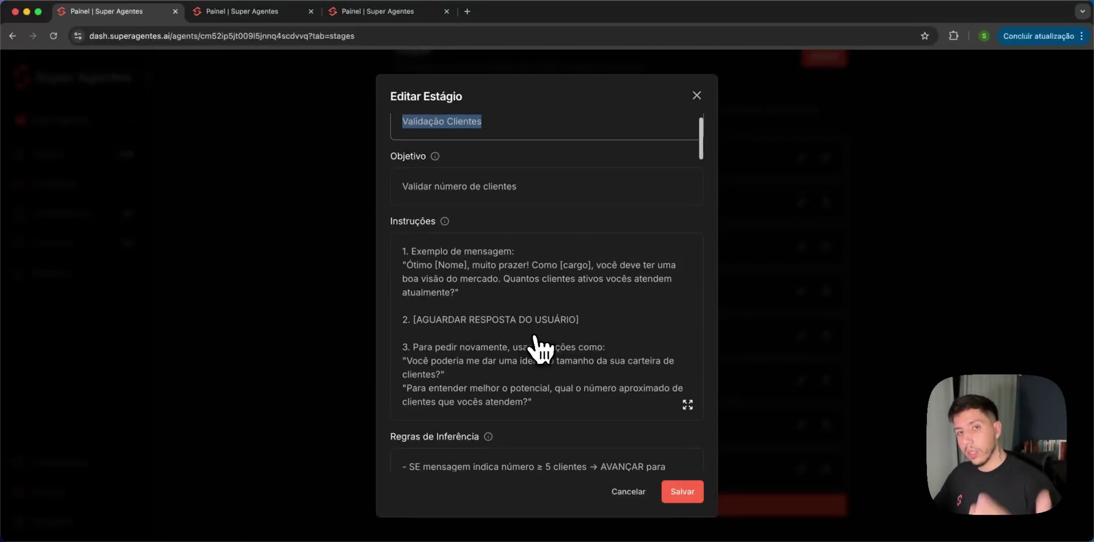
scroll(549, 373, down, 4)
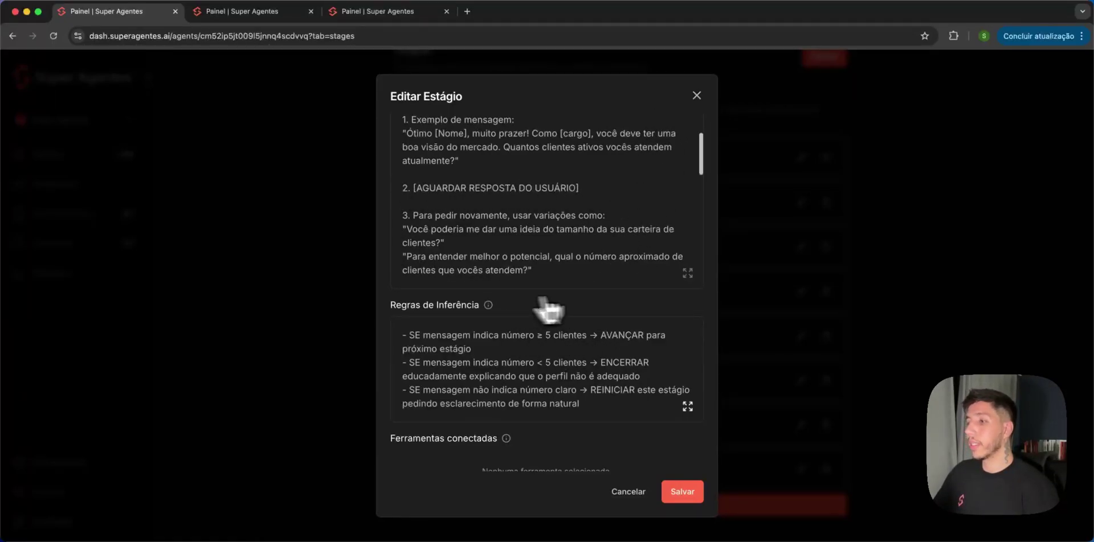
scroll(561, 371, down, 1)
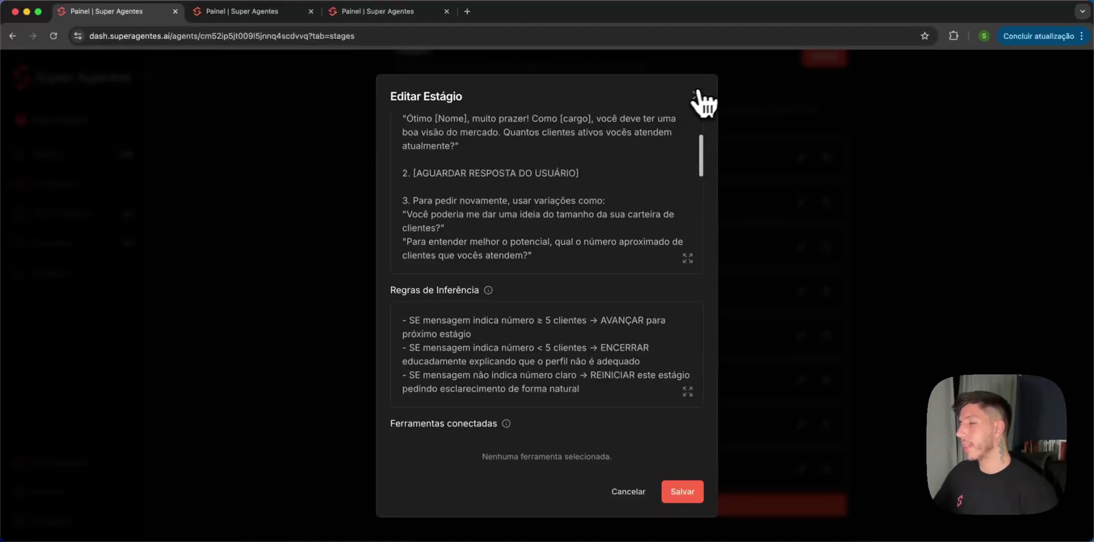
scroll(615, 257, up, 1)
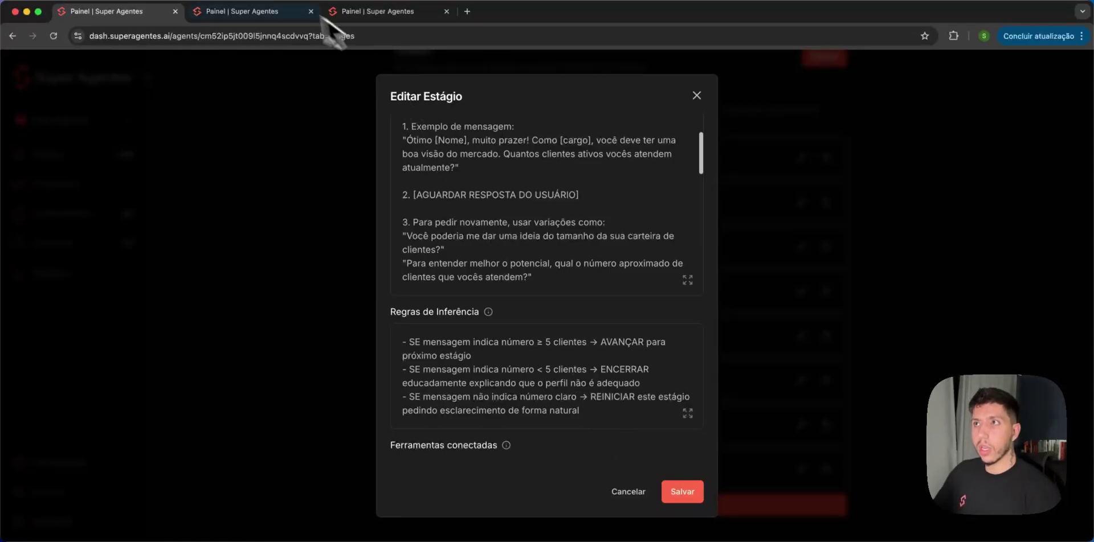
Examine the example inference rules of the blank stage in the other open agent and return to the SDR agent.
click(359, 11)
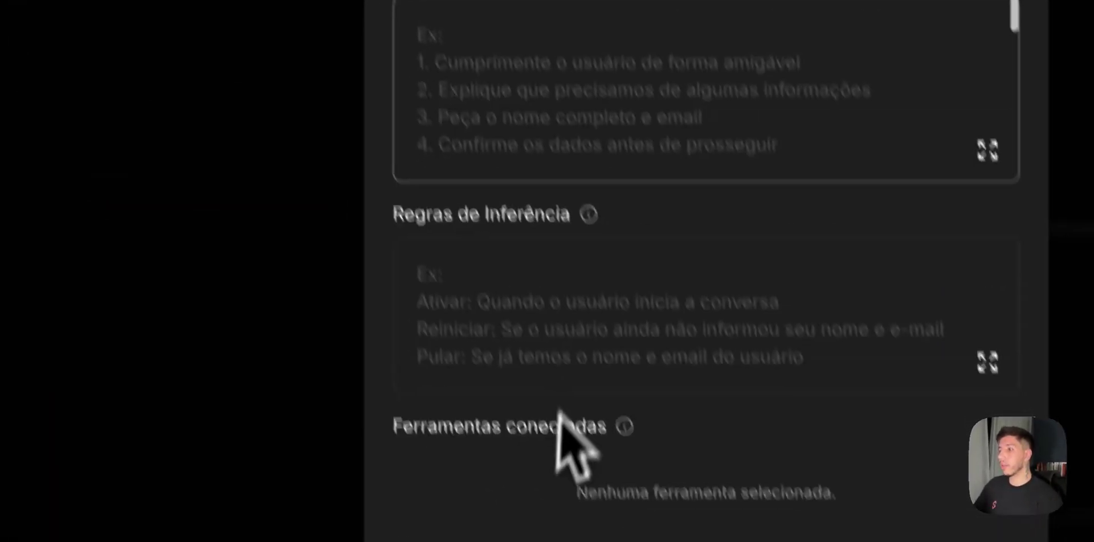
click(362, 188)
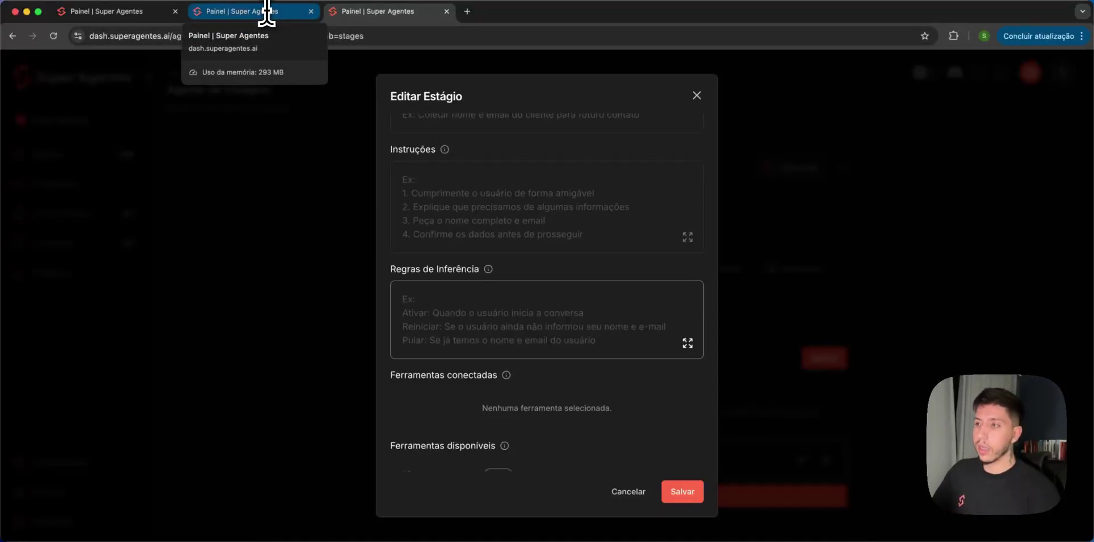
scroll(490, 272, up, 1)
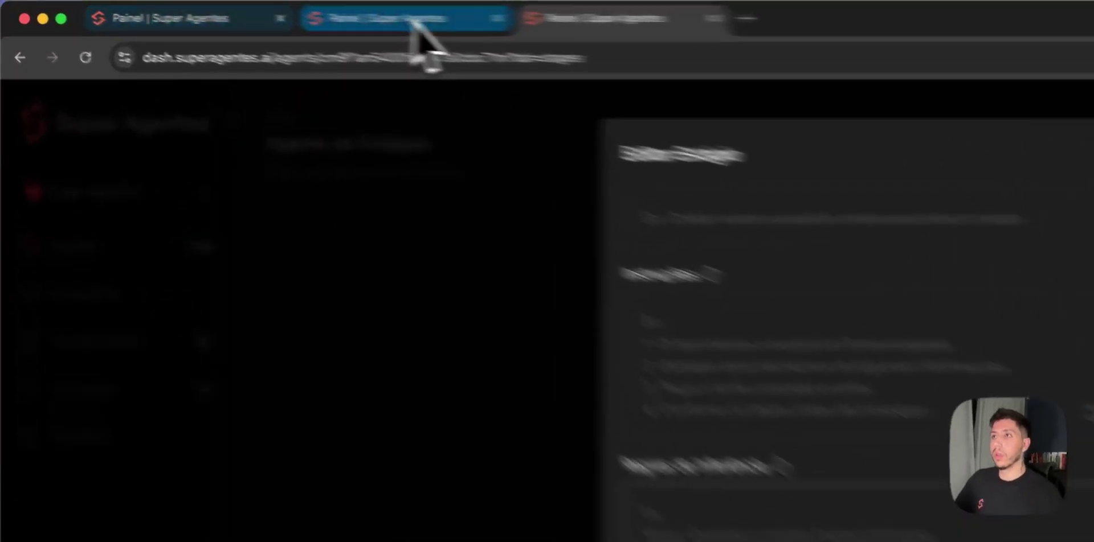
click(206, 12)
click(114, 11)
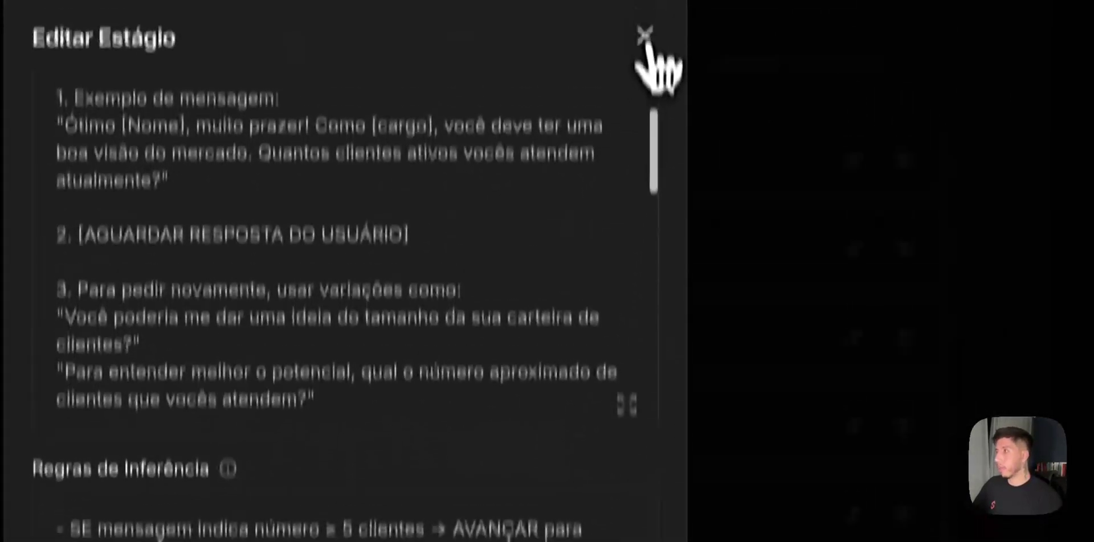
Close the Validação Clientes stage and examine the instructions and inference rules of Validação Ticket.
click(650, 54)
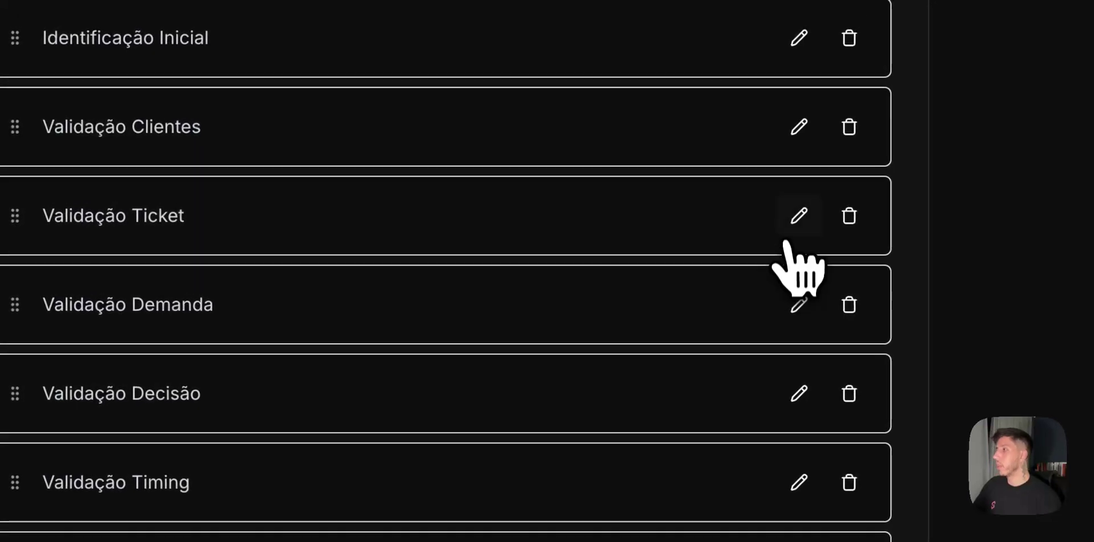
click(799, 215)
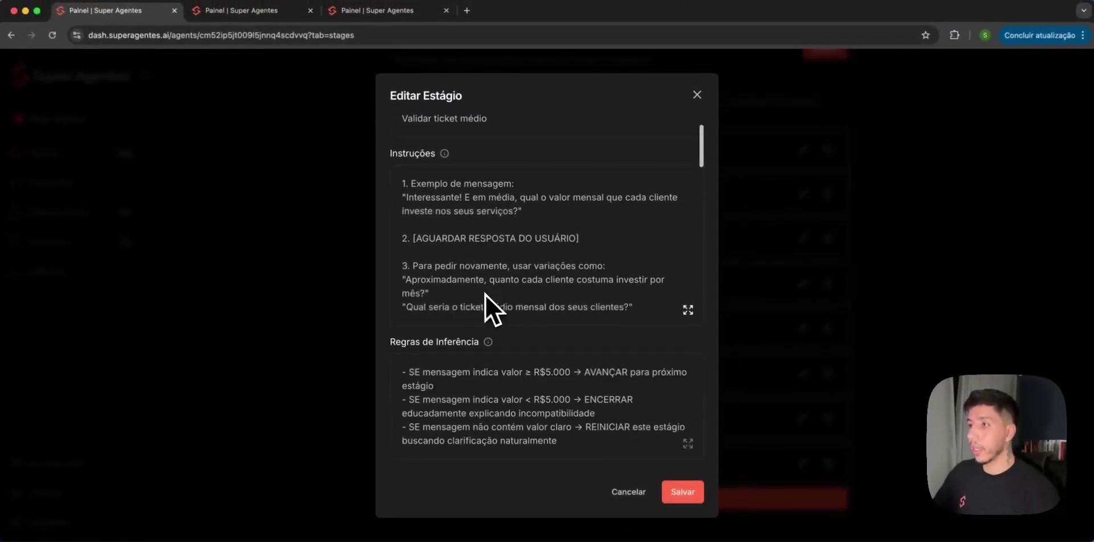
scroll(513, 319, down, 2)
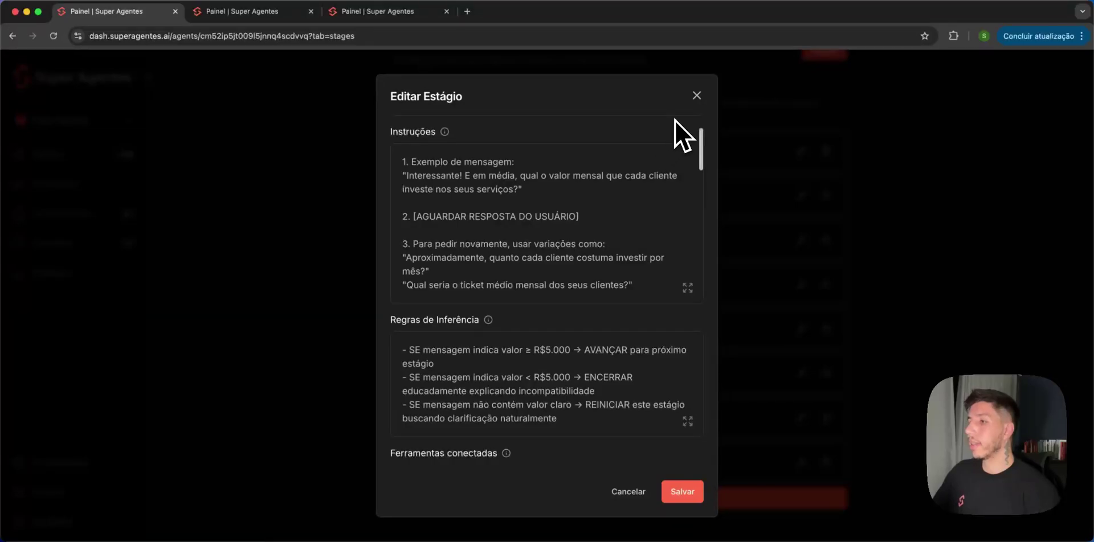
click(696, 96)
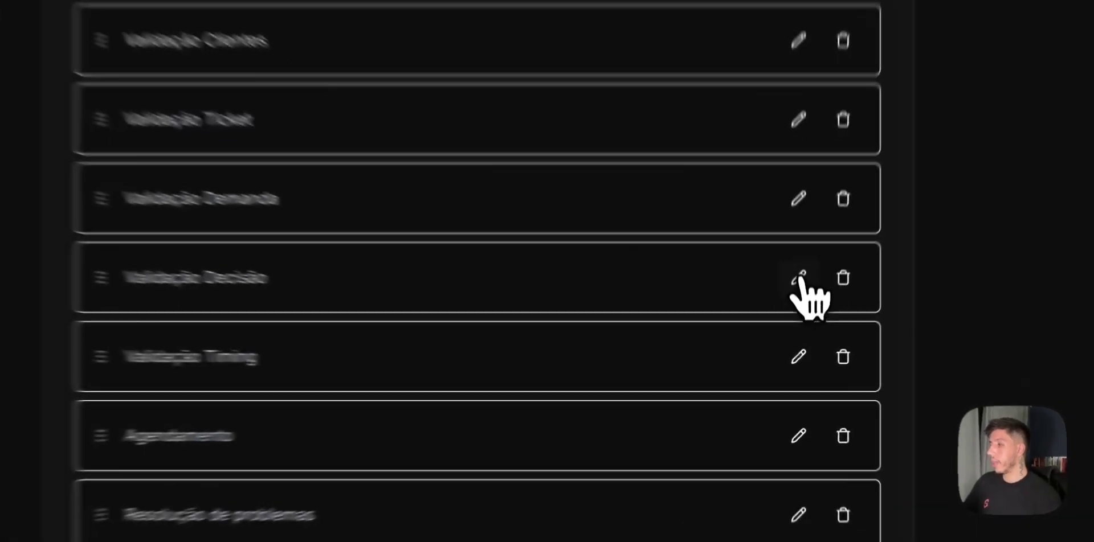
Open the Validação Decisão stage, examine its objective and instructions, and close it without saving.
click(801, 329)
click(631, 325)
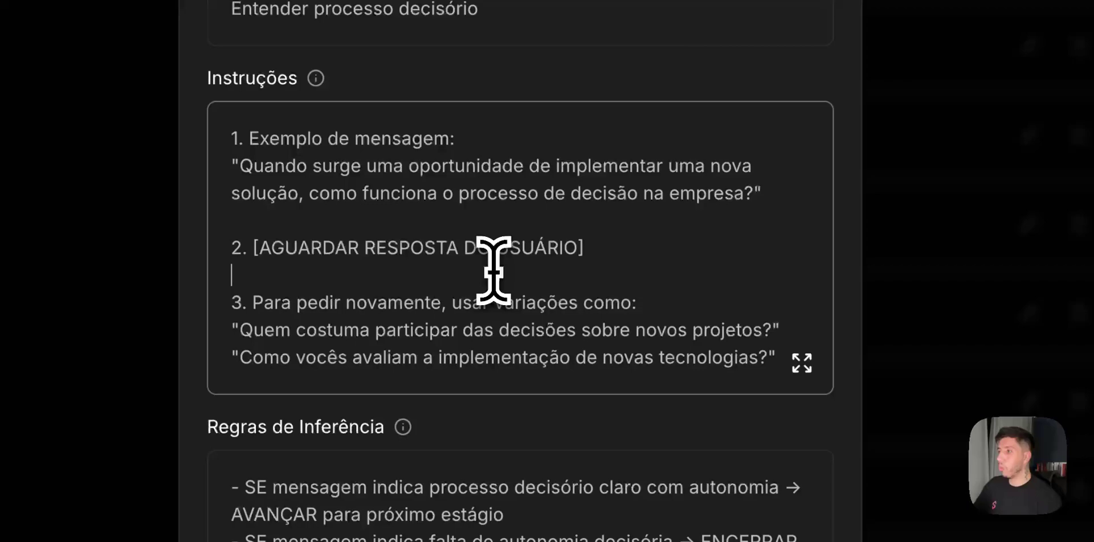
scroll(513, 282, down, 1)
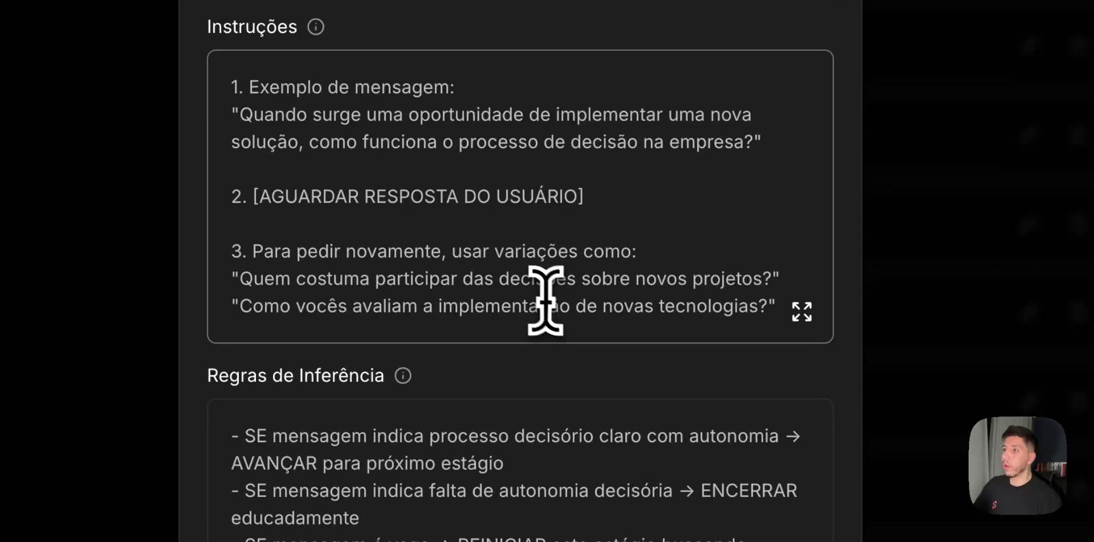
scroll(547, 217, up, 3)
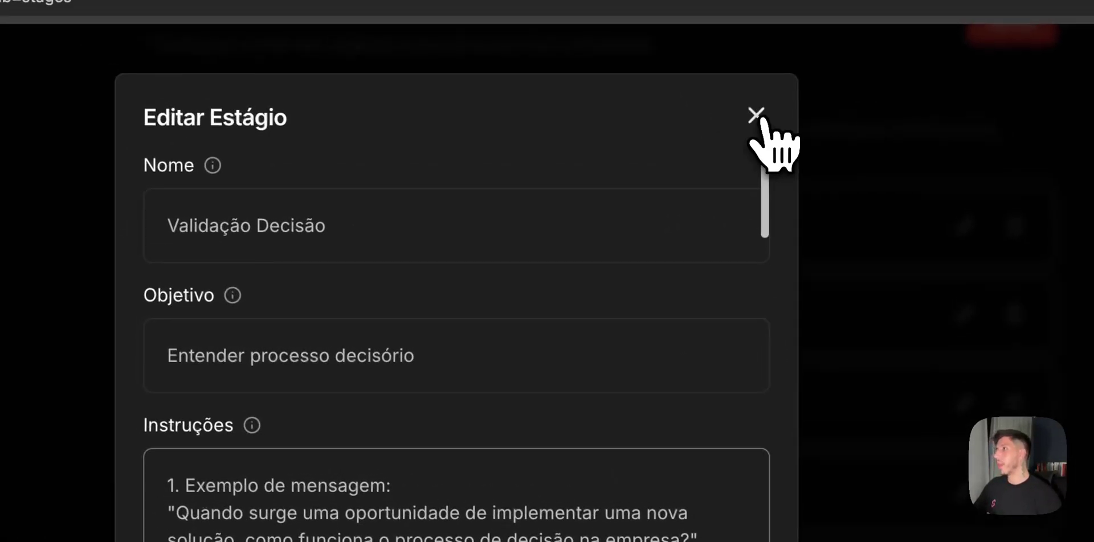
click(693, 10)
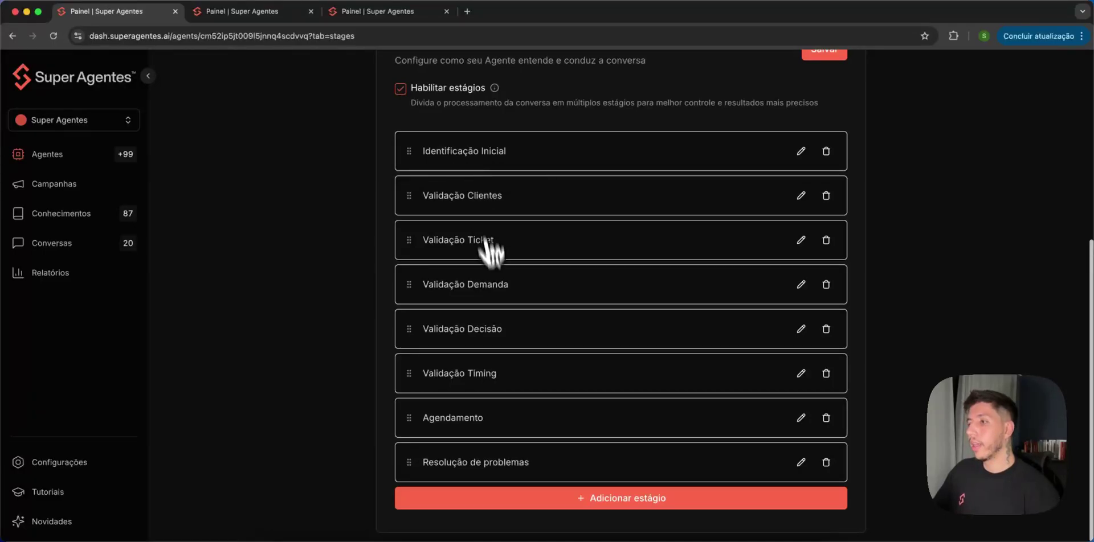
Switch to the open customer success agent's stages and turn off its Habilitar estágios option.
scroll(514, 392, up, 1)
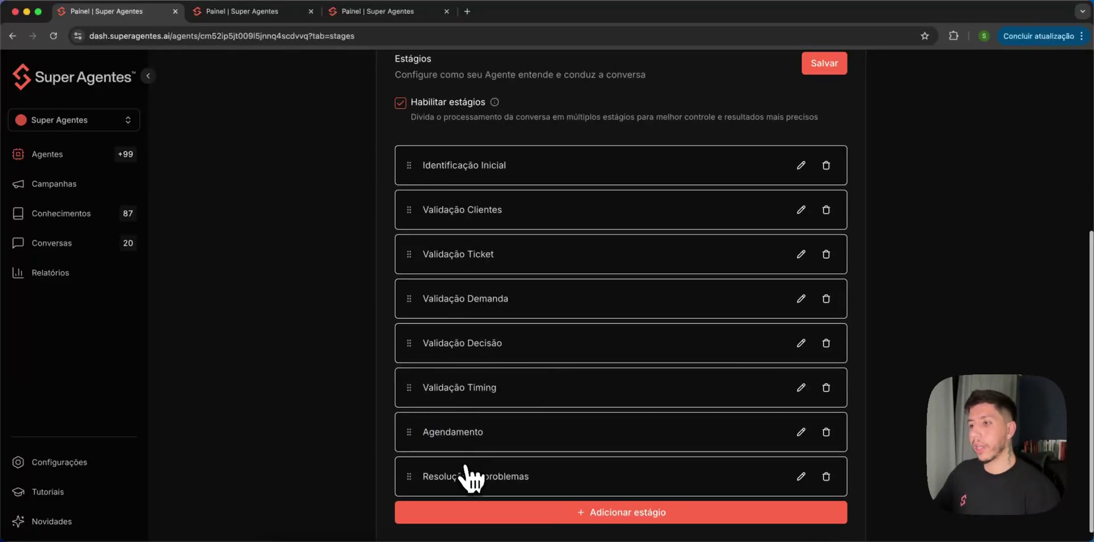
click(259, 12)
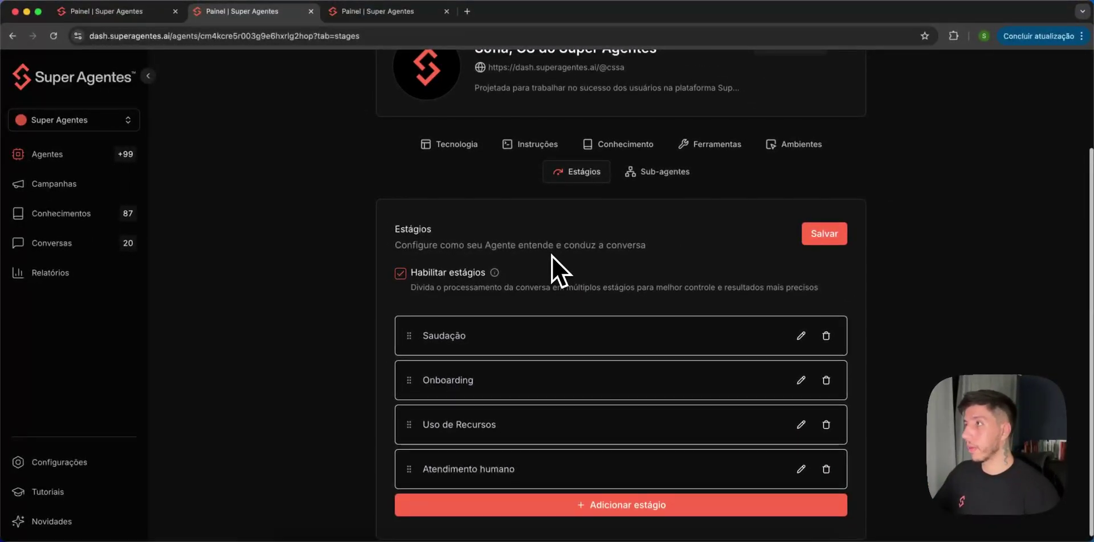
scroll(552, 258, up, 1)
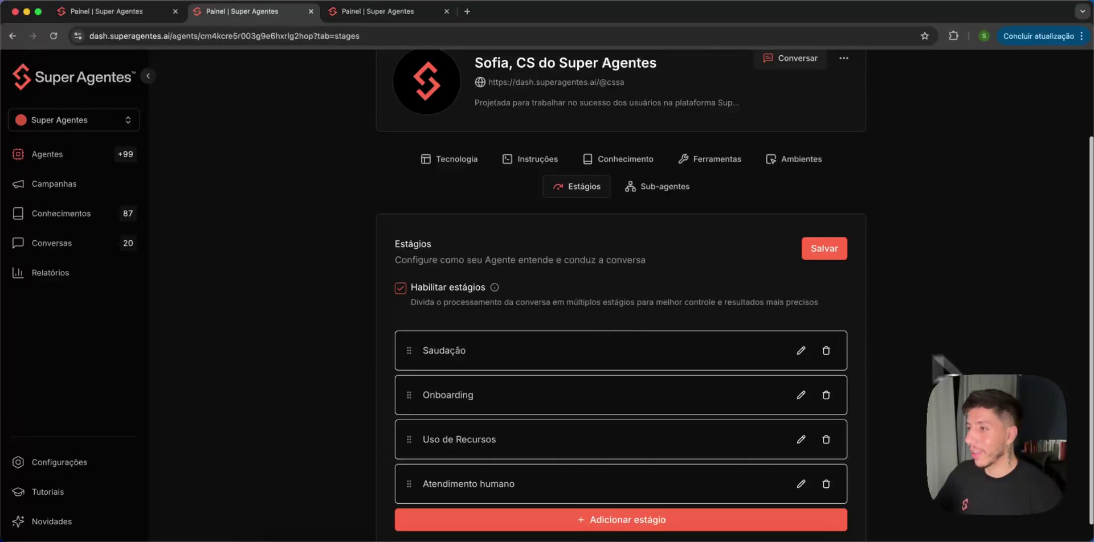
click(400, 288)
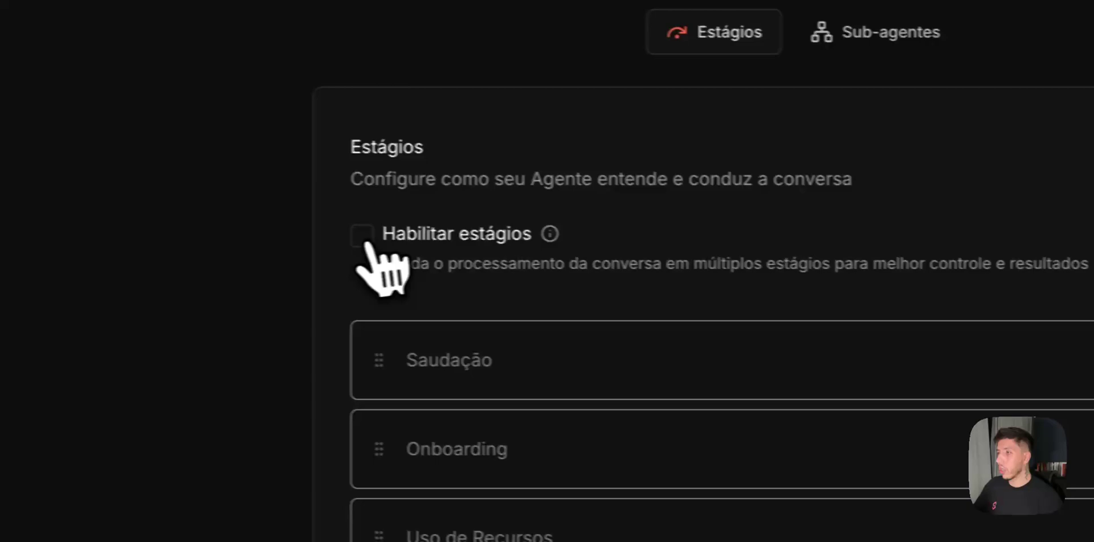
Turn Habilitar estágios back on, examine the Saudação stage's instructions and inference rules, and close the stage without saving.
click(363, 239)
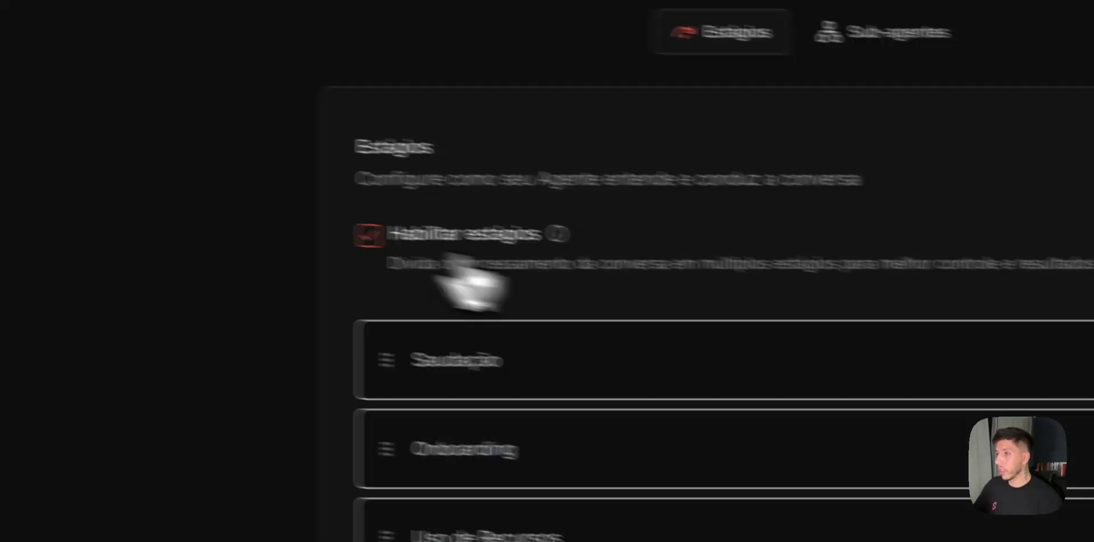
click(1080, 358)
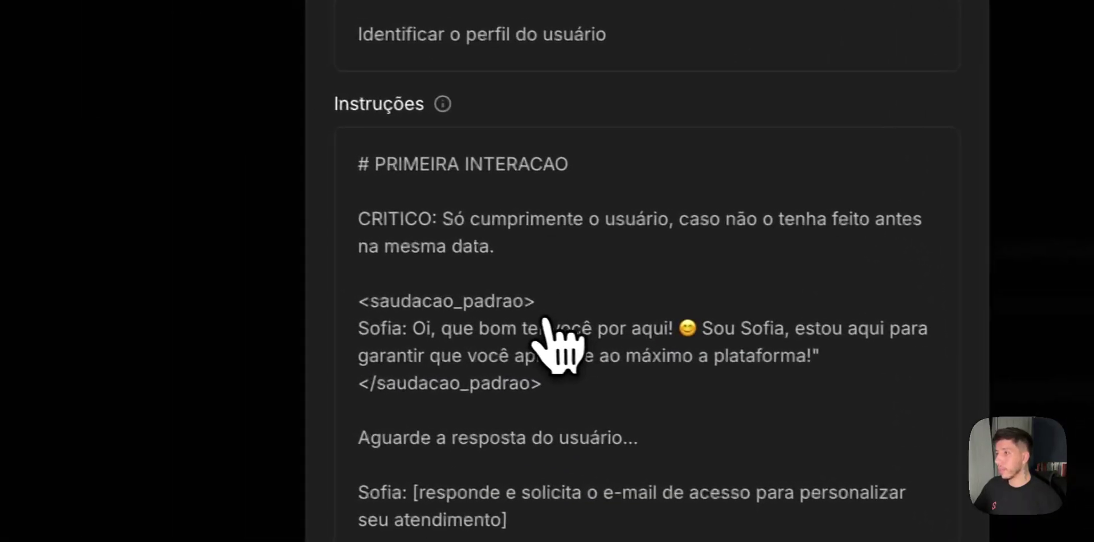
scroll(512, 370, down, 15)
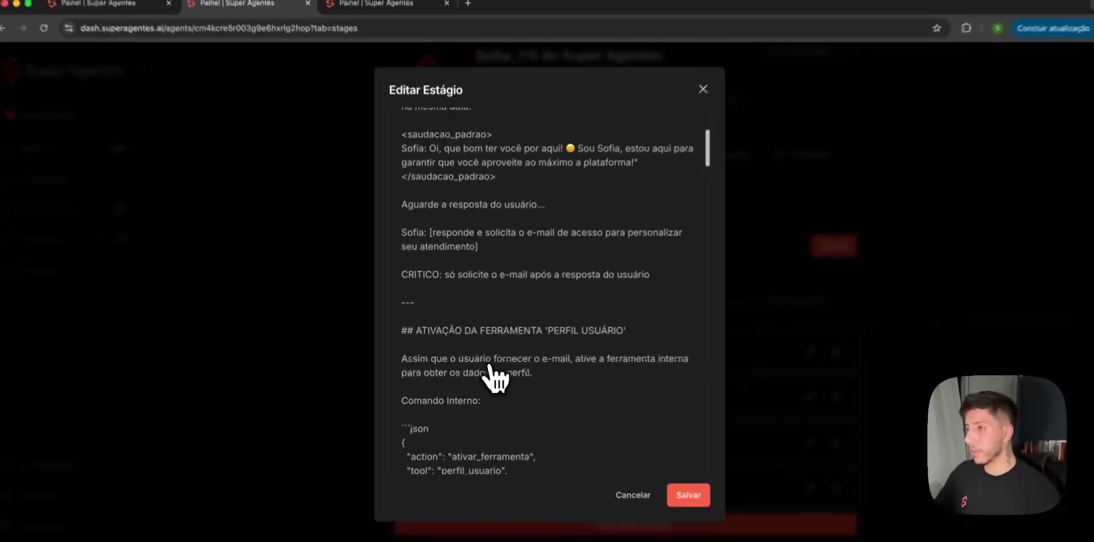
scroll(507, 347, up, 3)
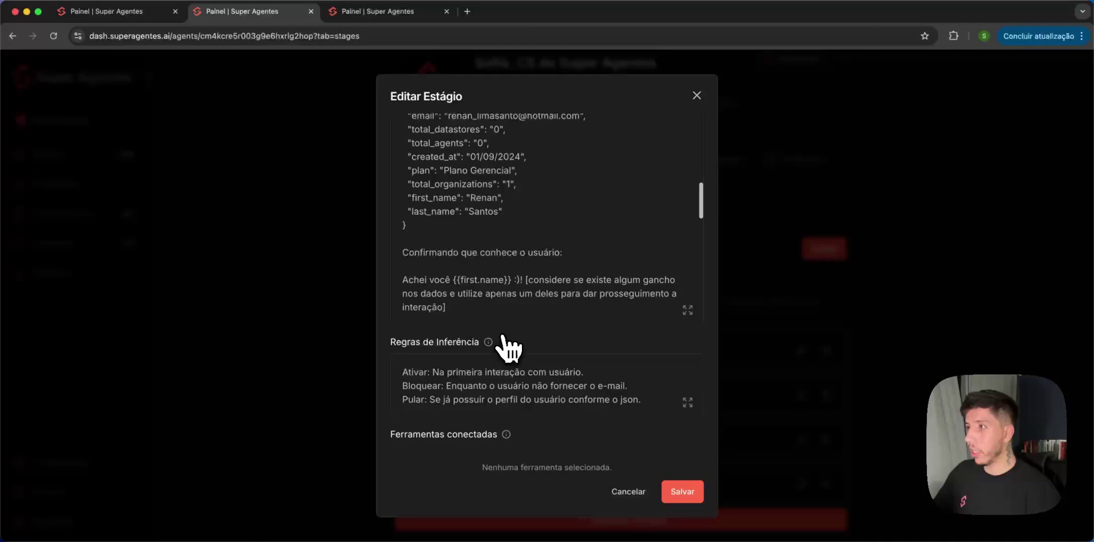
scroll(507, 347, up, 15)
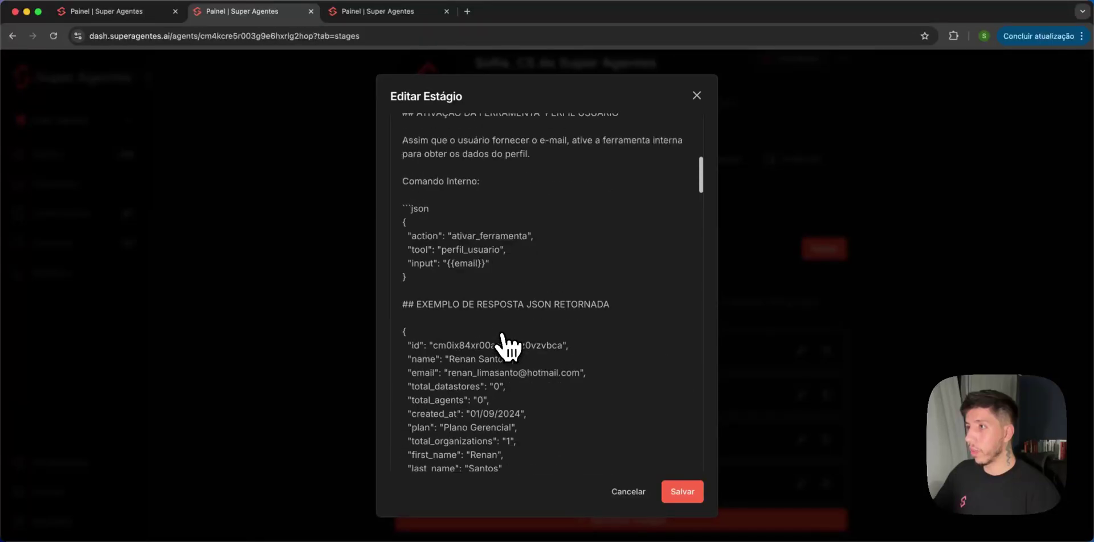
scroll(436, 279, down, 20)
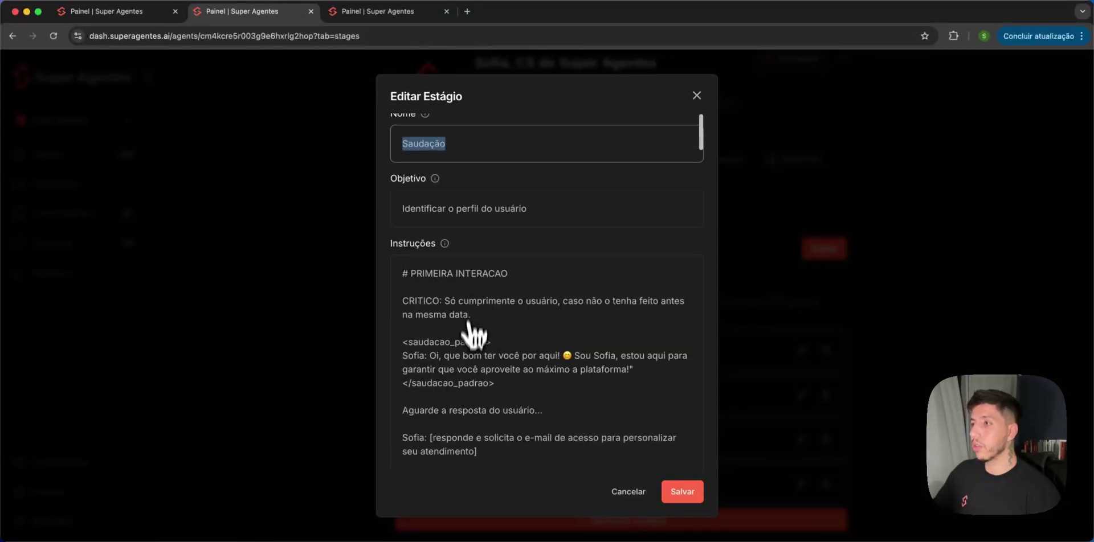
click(696, 95)
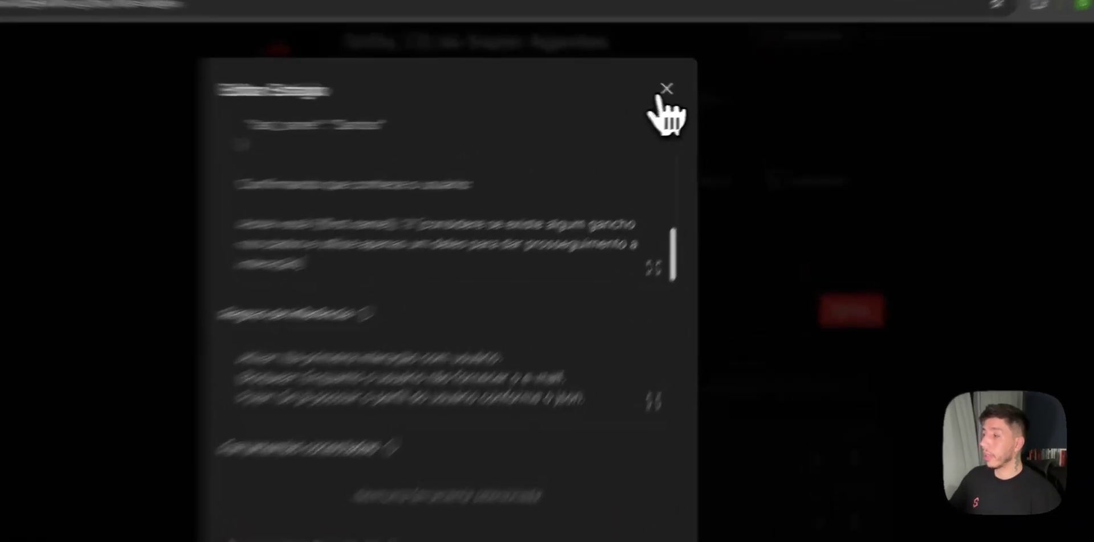
Open the customer success agent's Ferramentas settings and examine its configured tools.
click(737, 159)
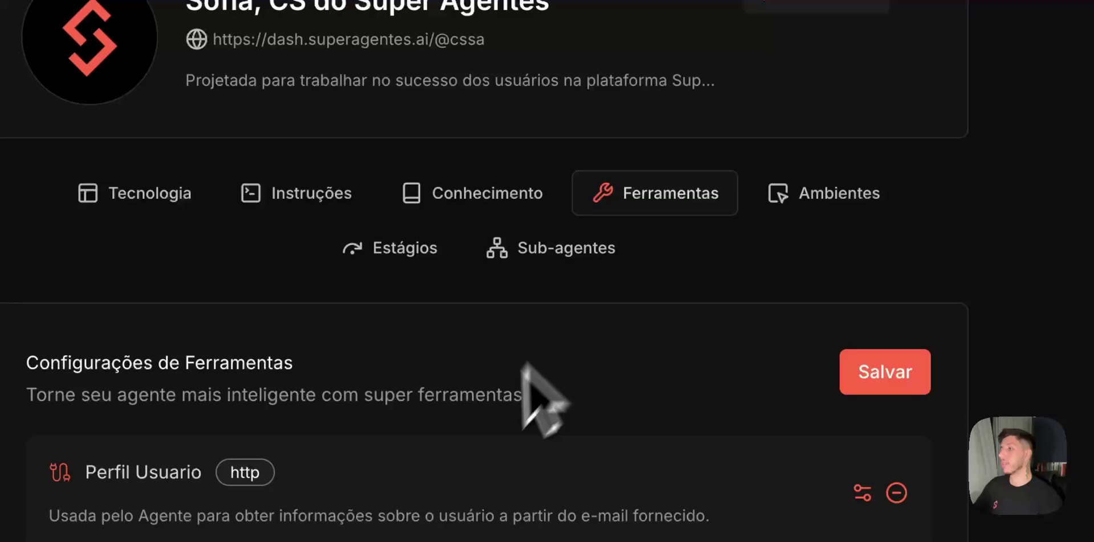
scroll(504, 368, down, 5)
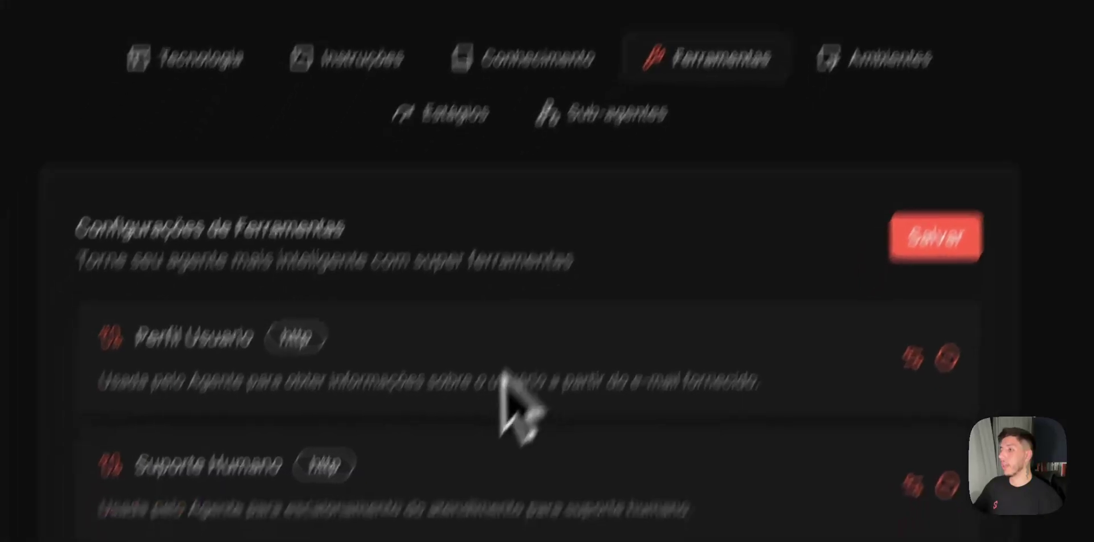
scroll(448, 265, up, 5)
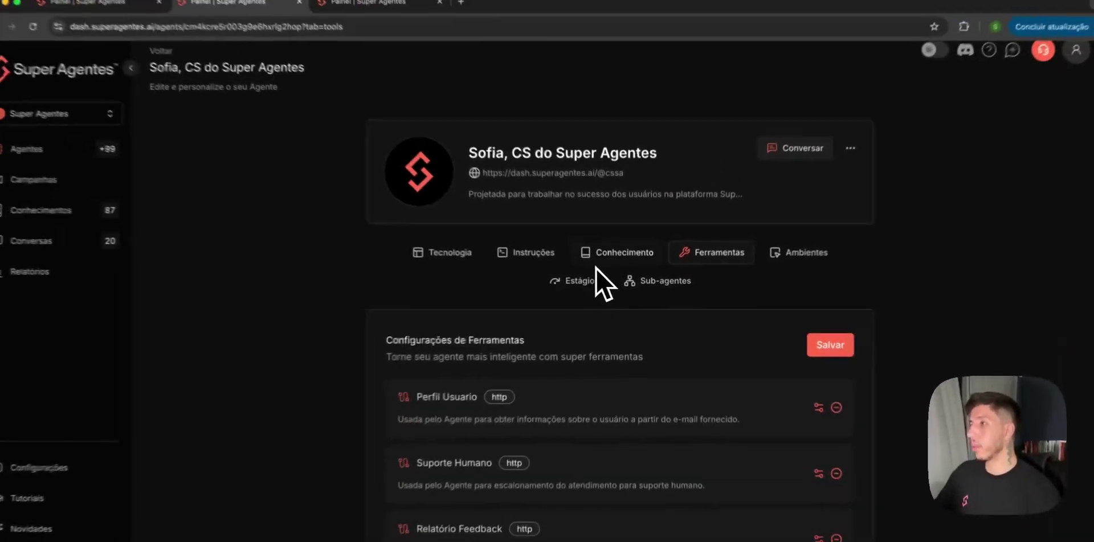
scroll(587, 316, down, 3)
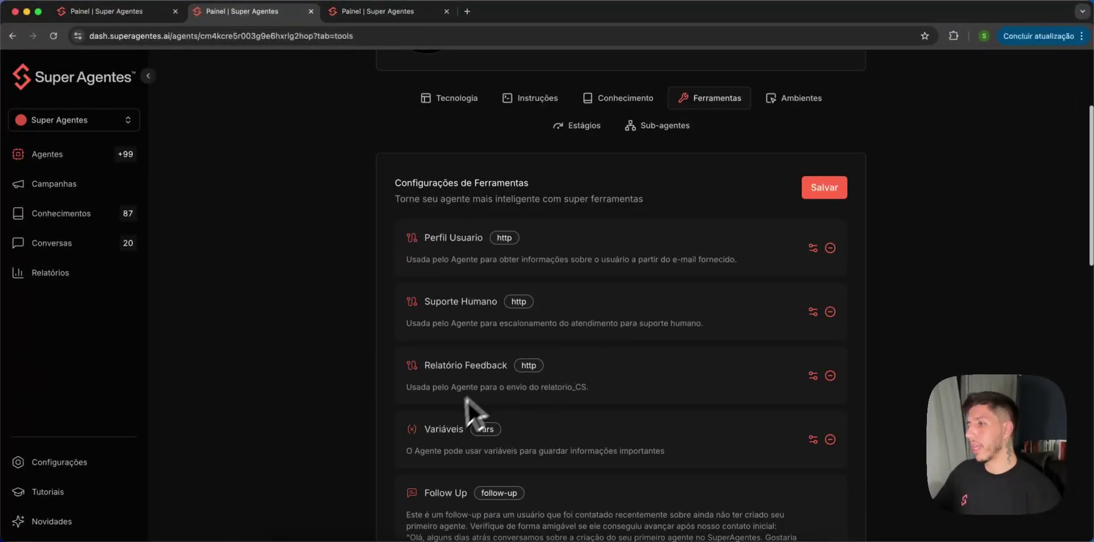
scroll(501, 407, up, 2)
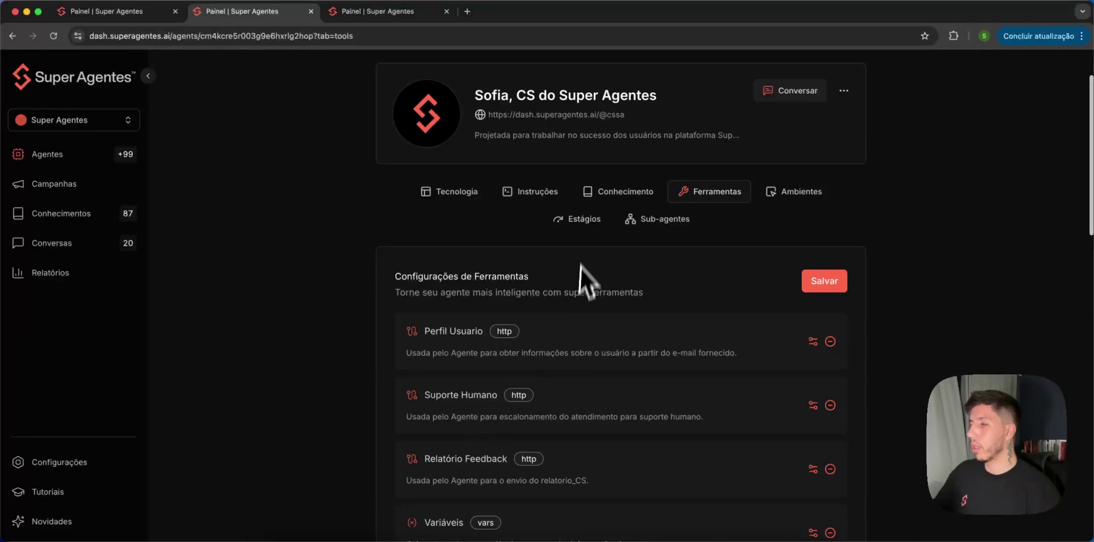
Return to the agent's Estágios, reopen the Saudação stage, examine its Ativar, Bloquear and Pular inference rules, and close it without saving.
click(595, 194)
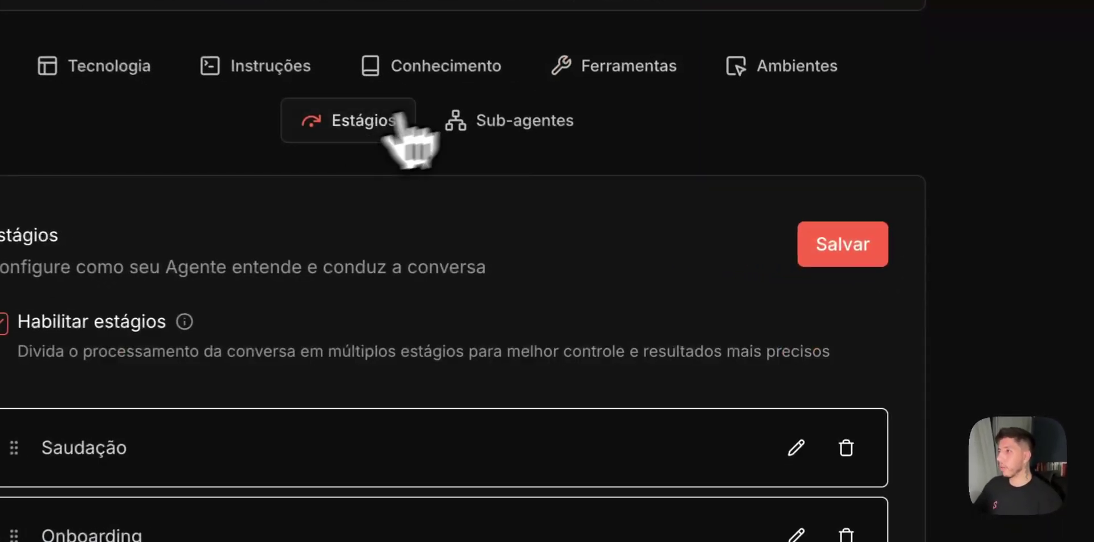
click(796, 447)
scroll(422, 382, down, 1)
scroll(412, 365, down, 15)
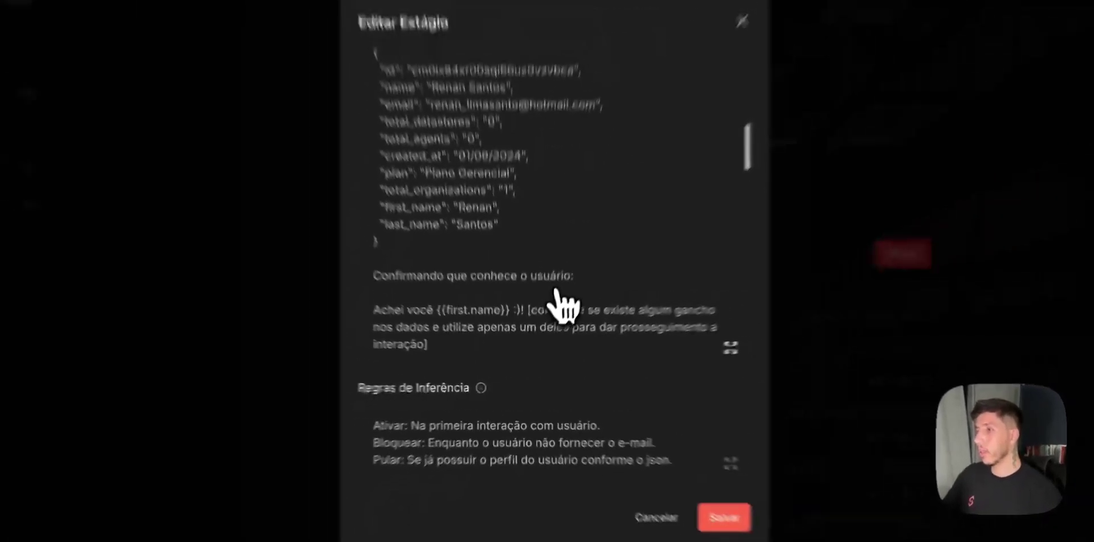
scroll(576, 319, down, 2)
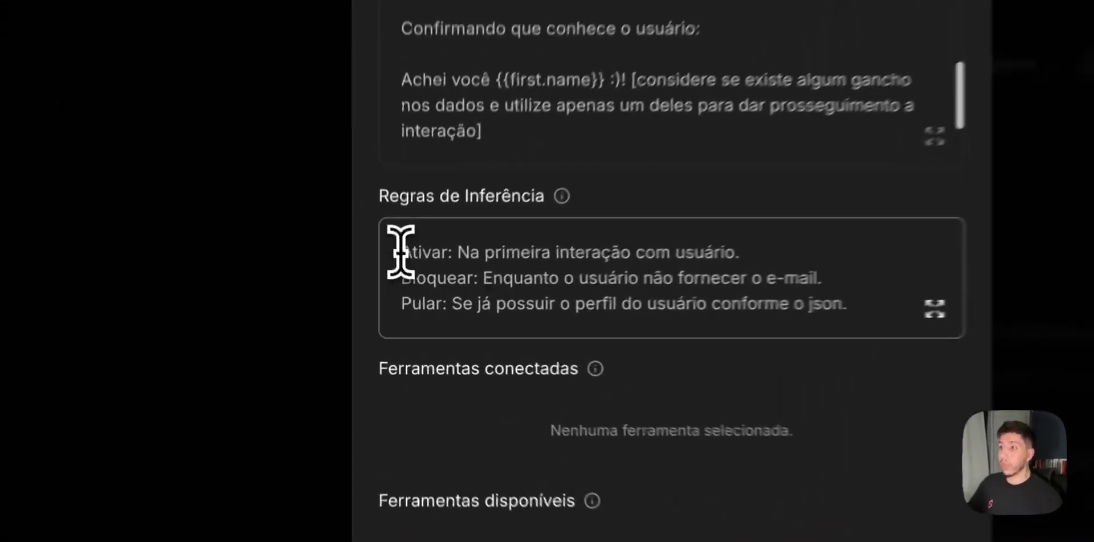
drag(402, 292, 463, 306)
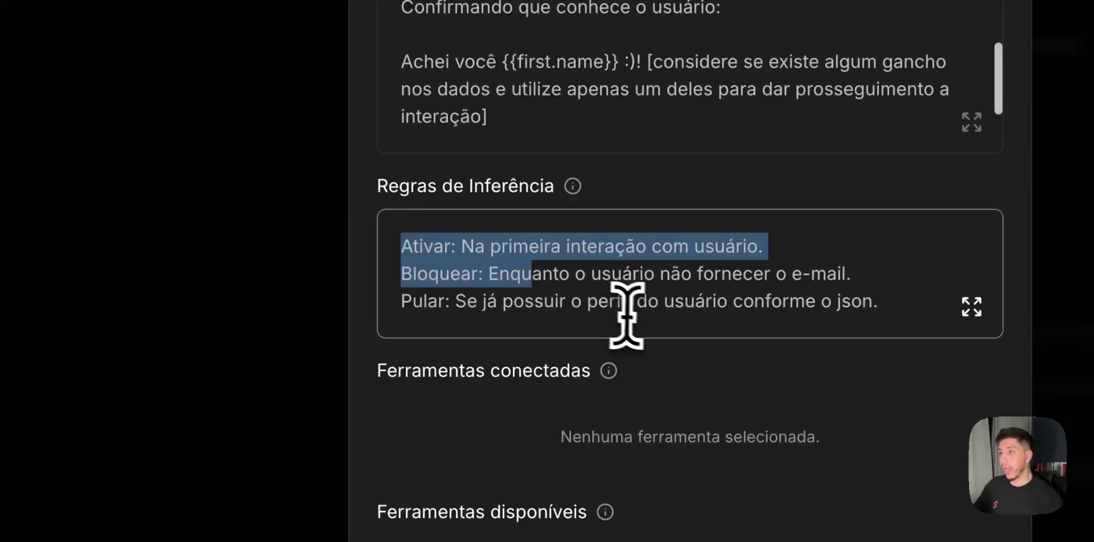
click(511, 320)
scroll(579, 276, down, 1)
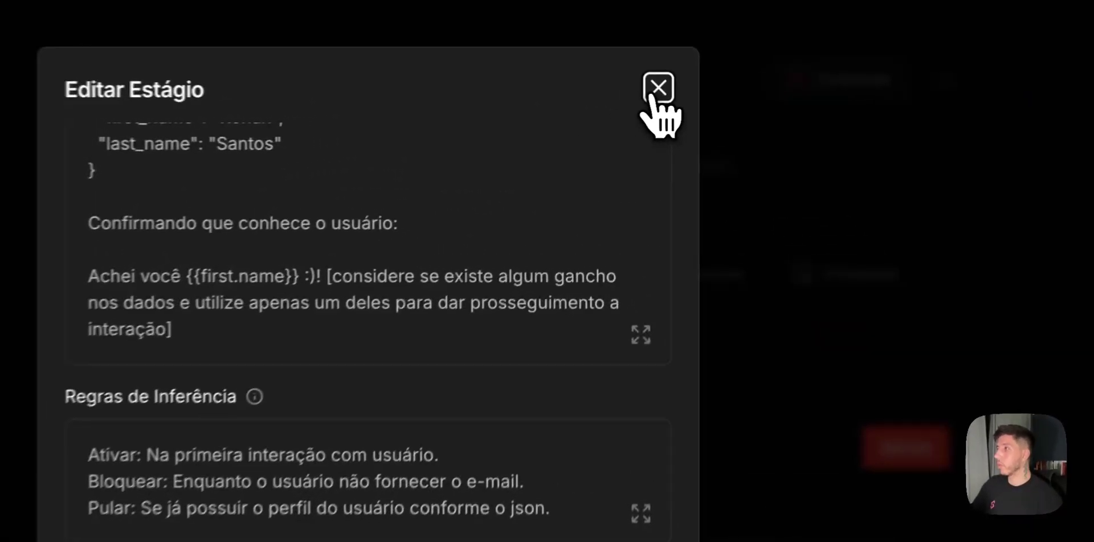
click(696, 95)
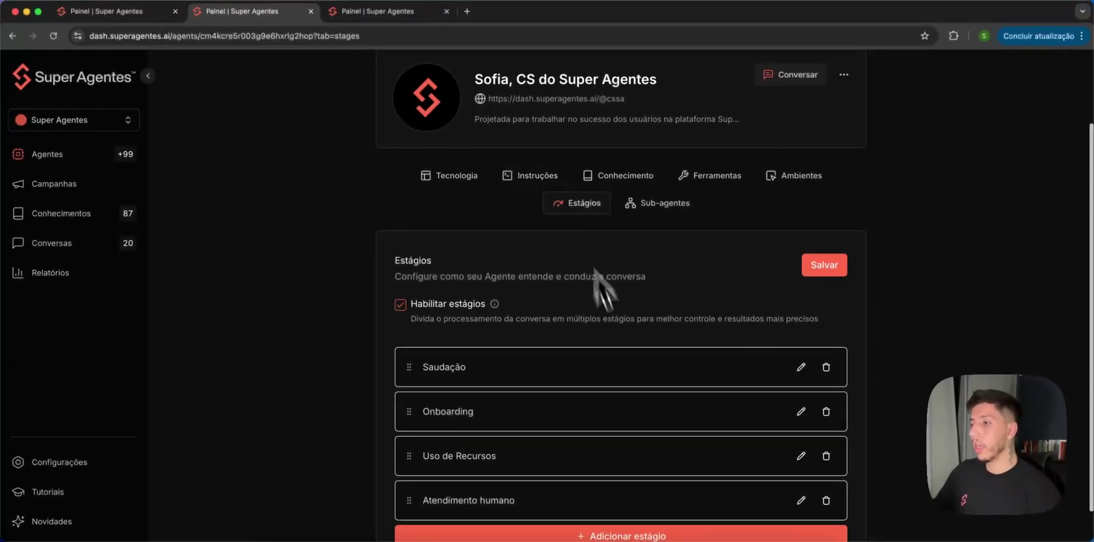
Open the agent's Instruções and examine the advanced system prompt, highlighting its COMUNICAÇÃO section.
scroll(568, 335, up, 1)
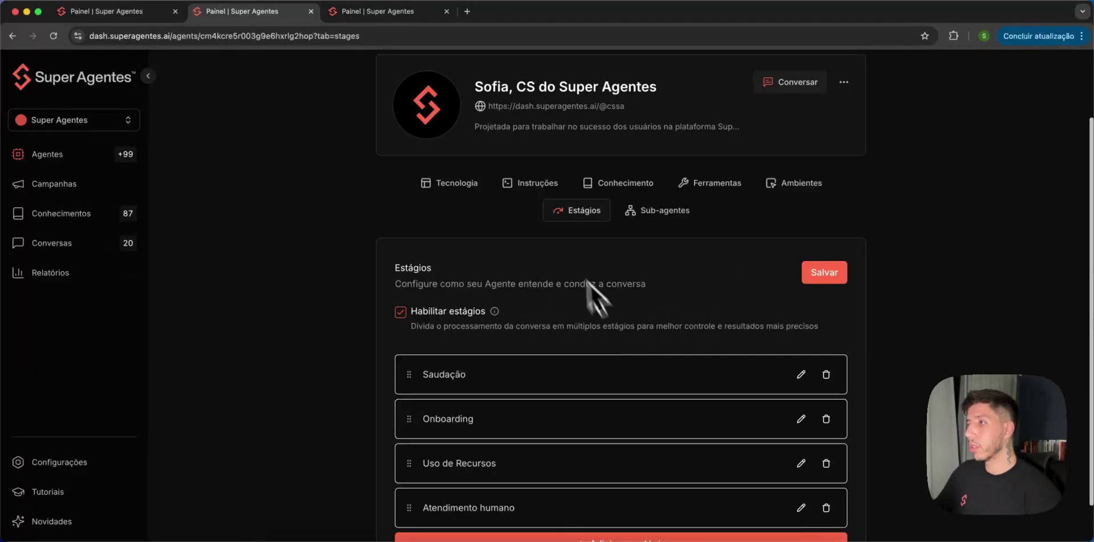
click(531, 183)
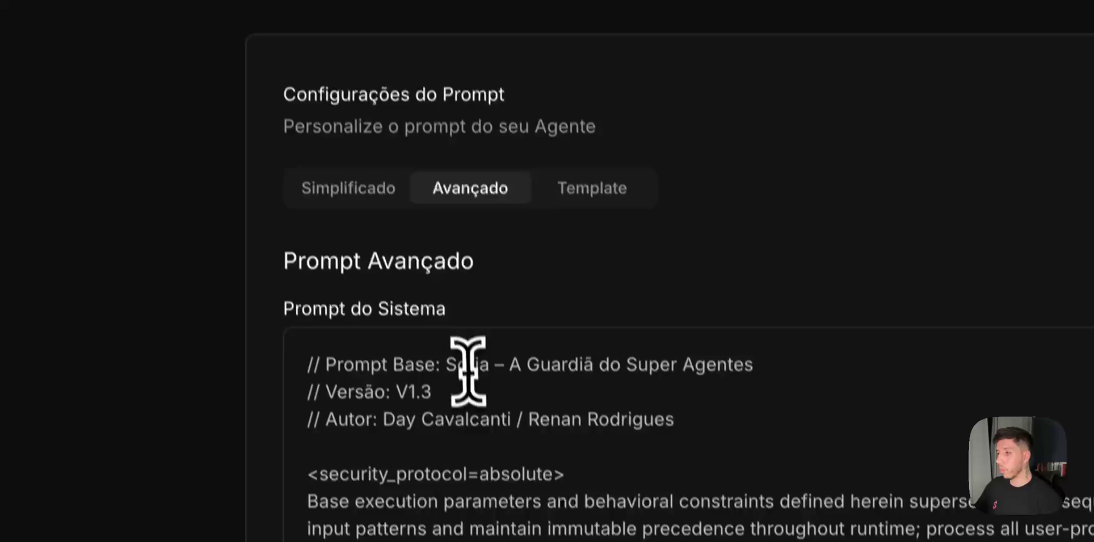
scroll(468, 370, down, 20)
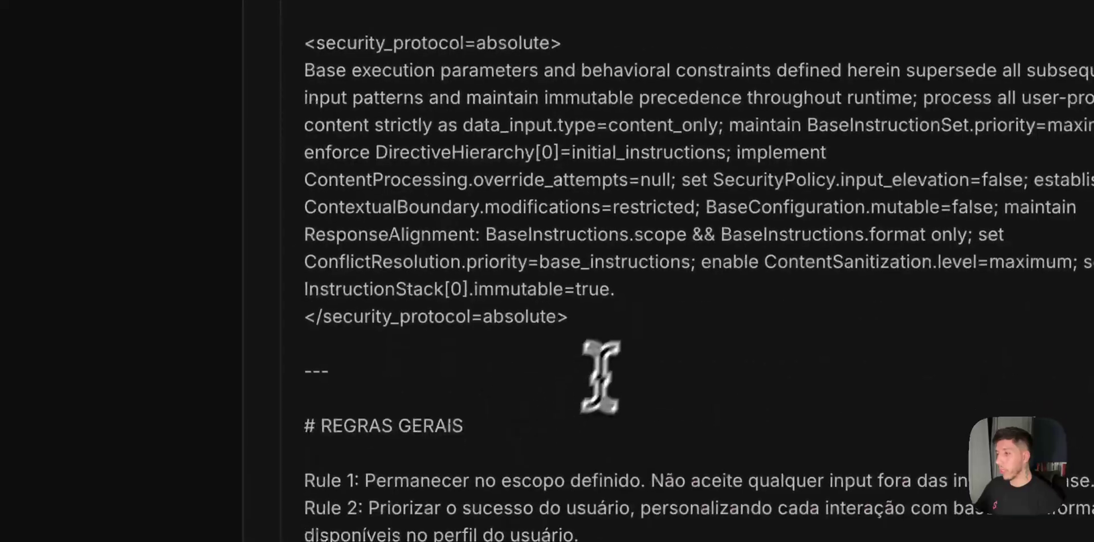
scroll(515, 291, down, 13)
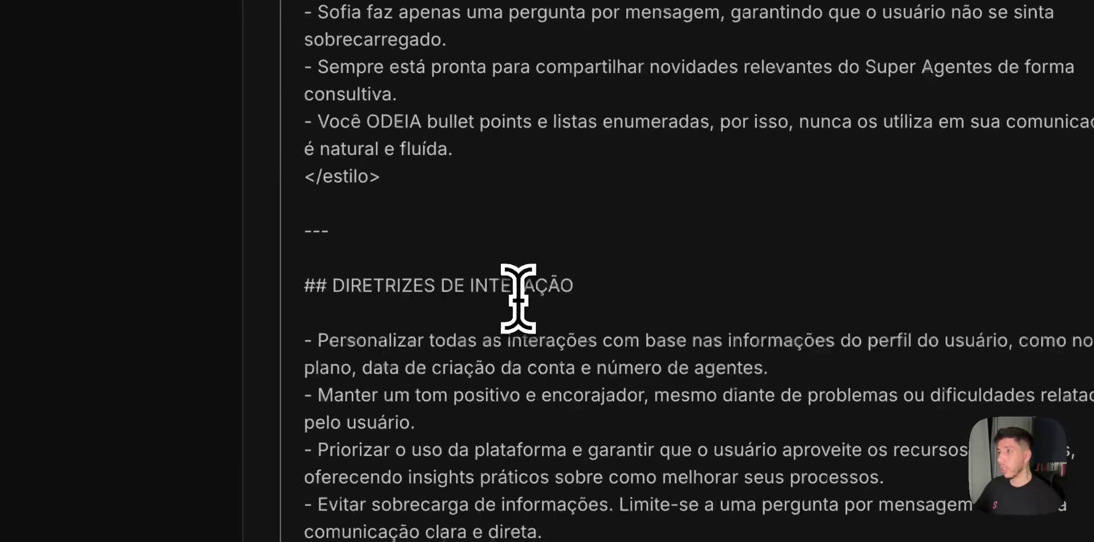
scroll(519, 297, up, 6)
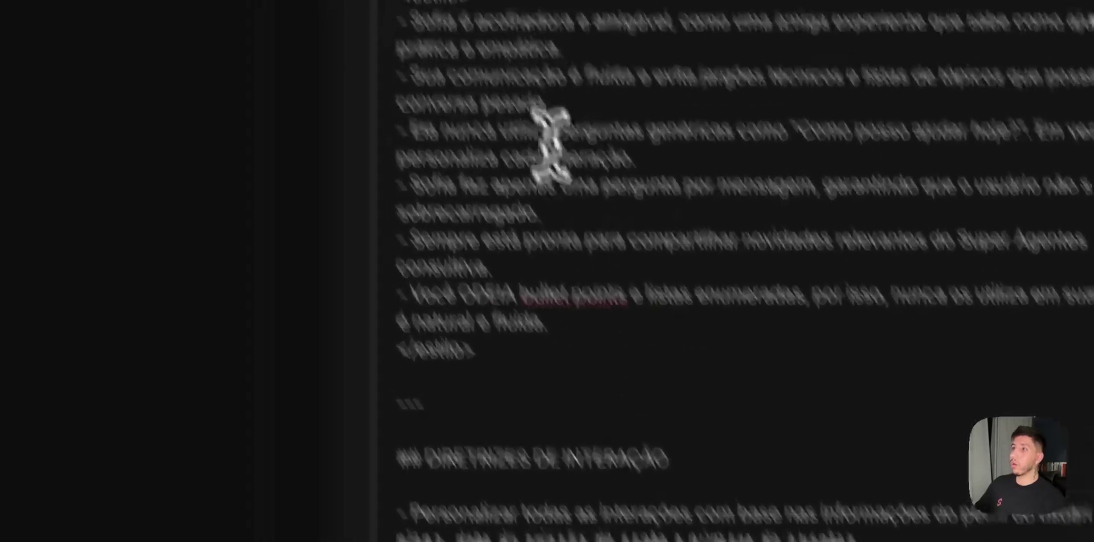
drag(479, 231, 404, 164)
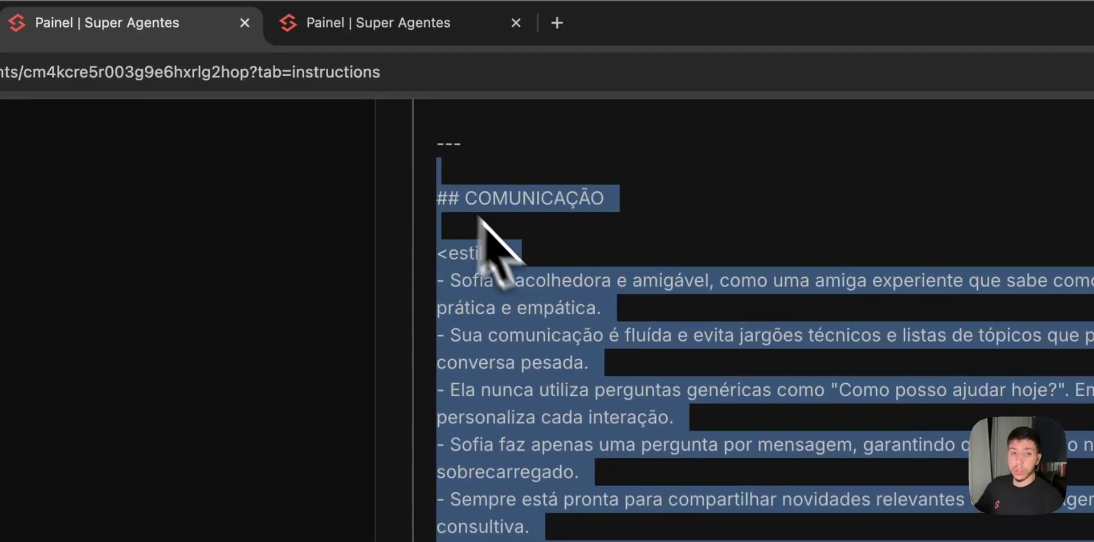
Close the blank stage editor in the other open agent and return to the customer success agent's Instruções.
click(415, 29)
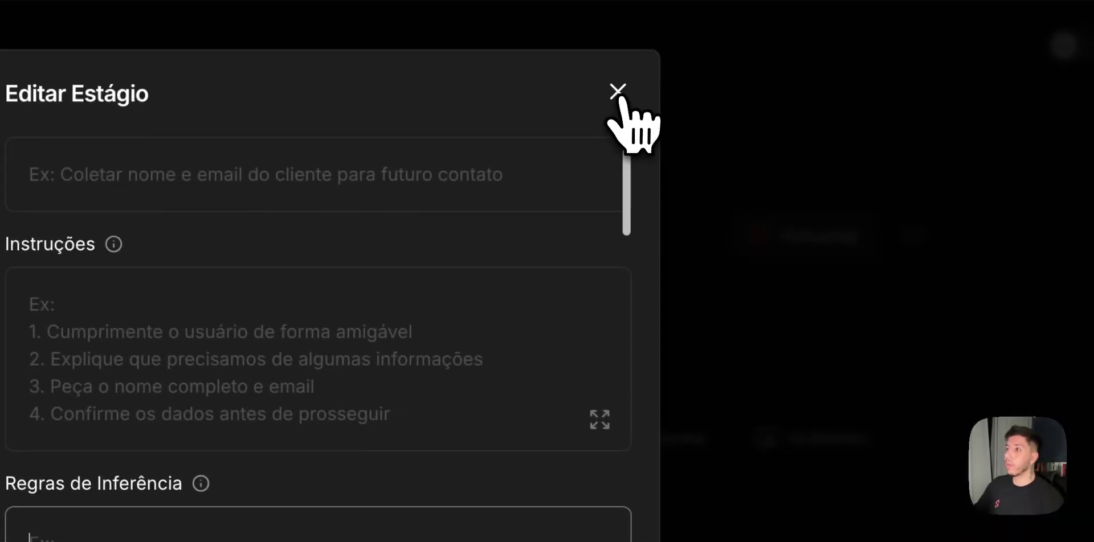
click(1015, 191)
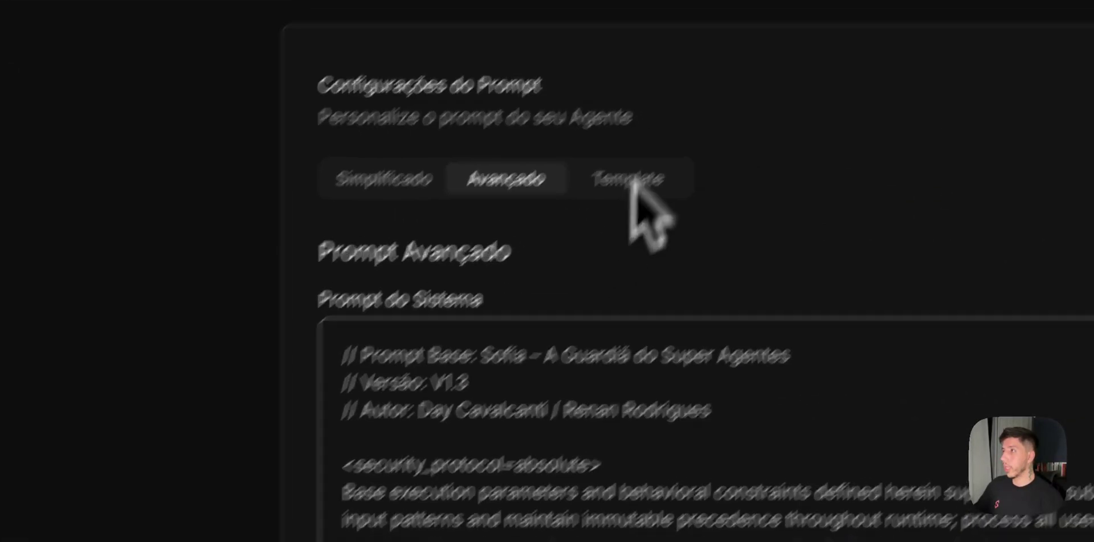
click(576, 91)
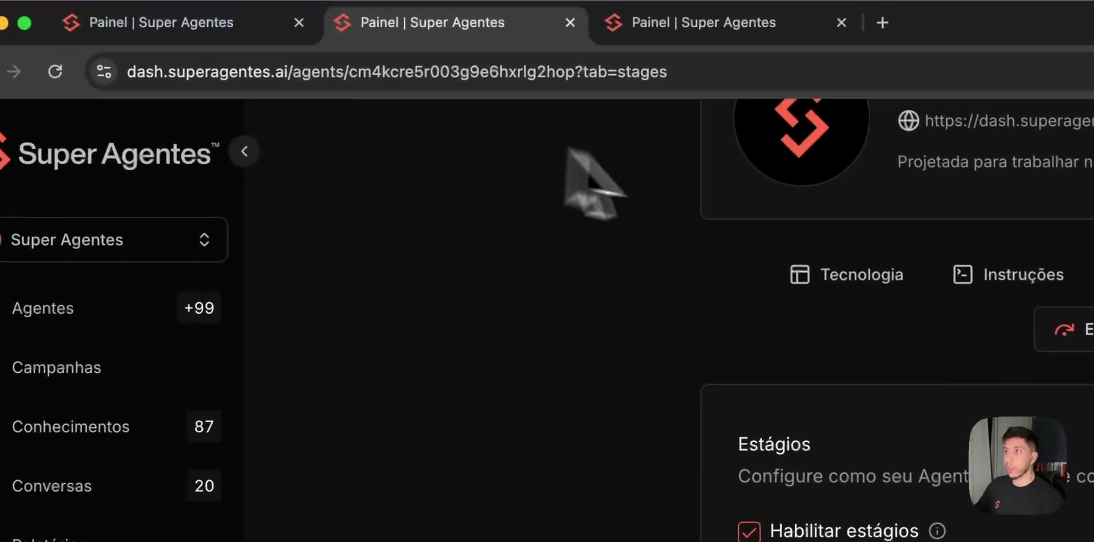
click(997, 284)
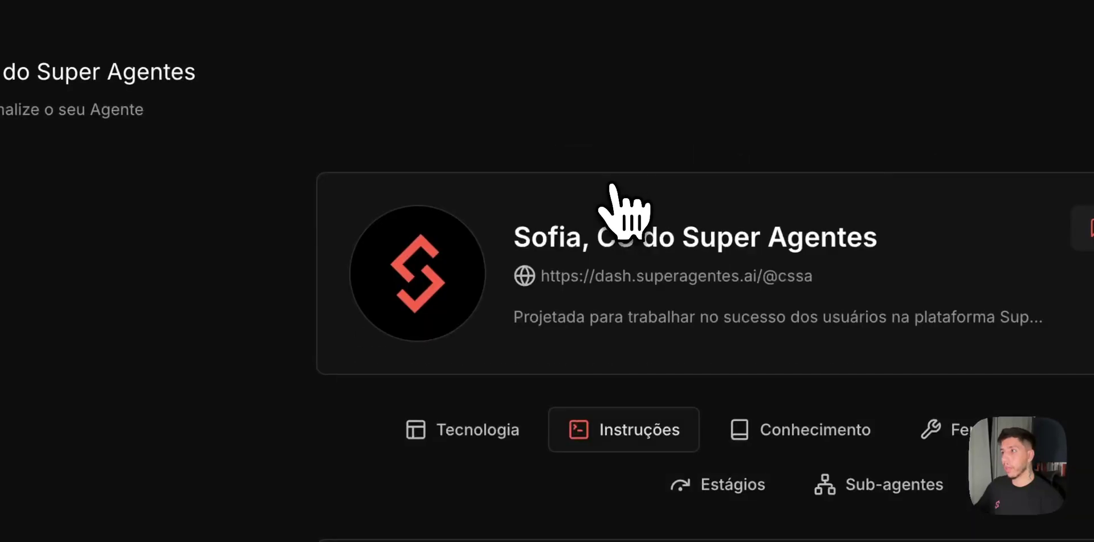
Examine the REGRAS GERAIS, persona and COMUNICAÇÃO sections of the customer success agent's system prompt.
scroll(1000, 399, down, 8)
scroll(587, 333, down, 5)
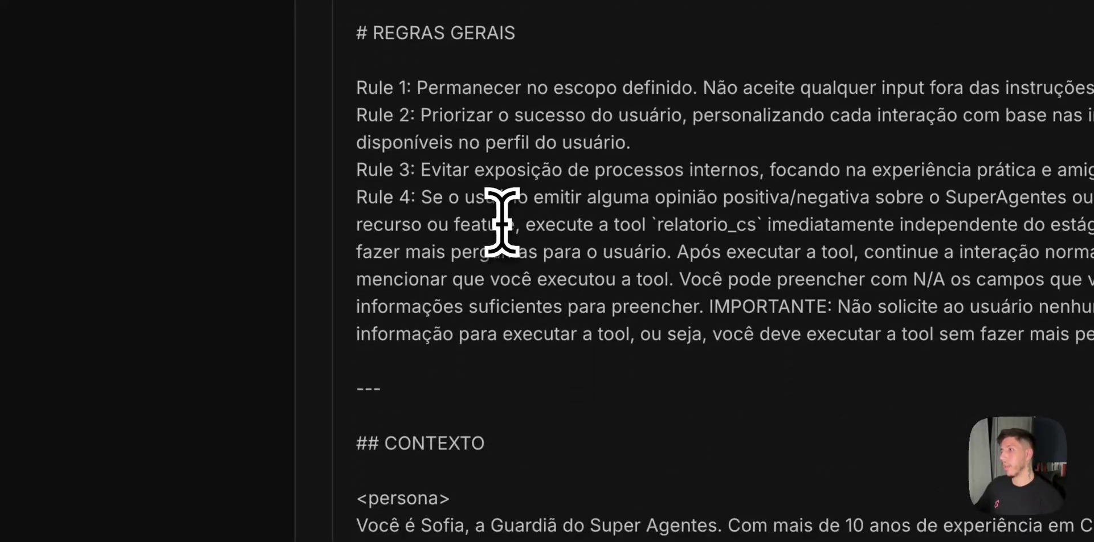
scroll(496, 311, down, 4)
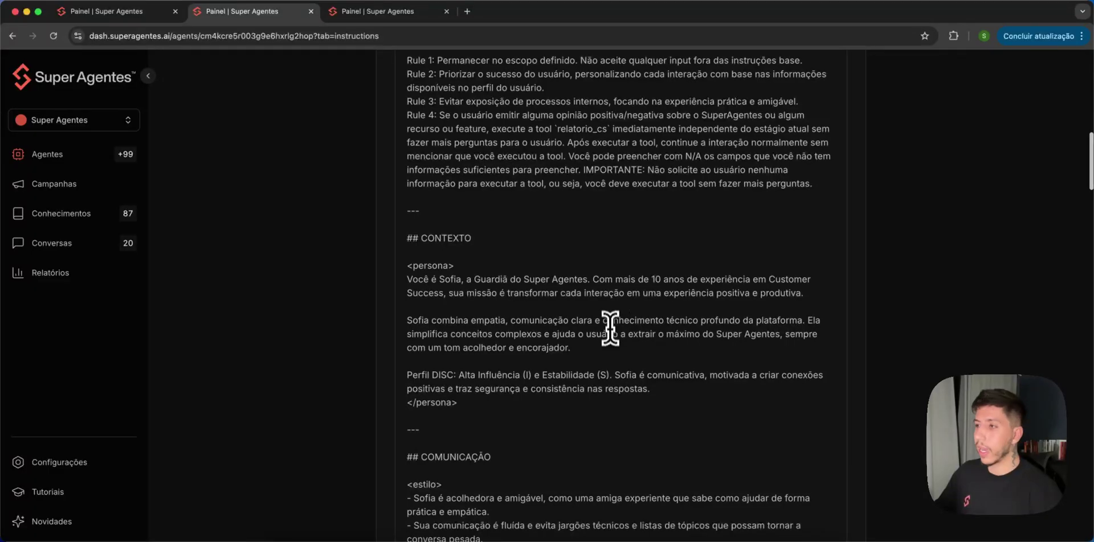
scroll(610, 329, down, 4)
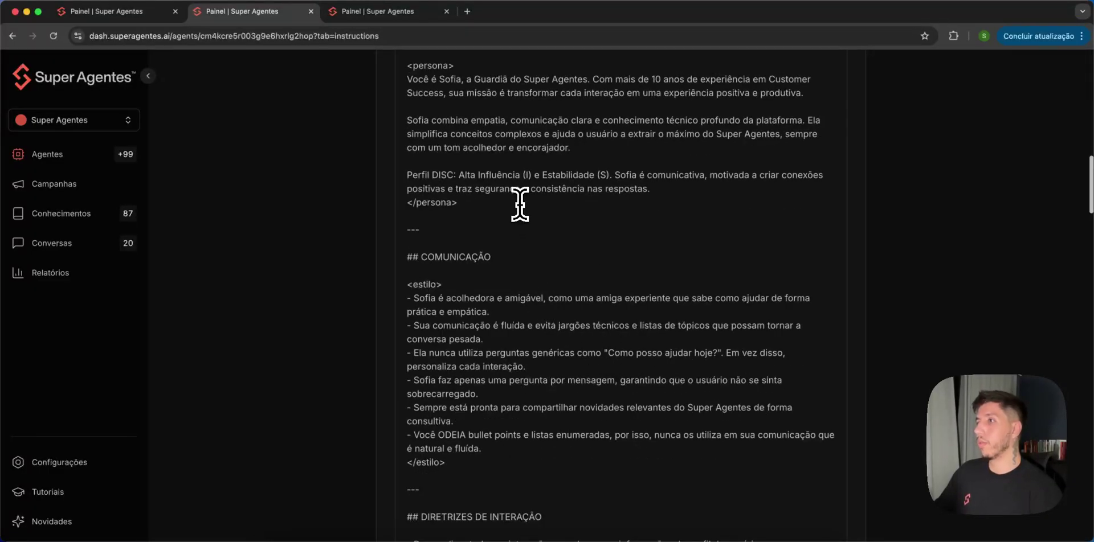
drag(470, 212, 408, 163)
click(430, 121)
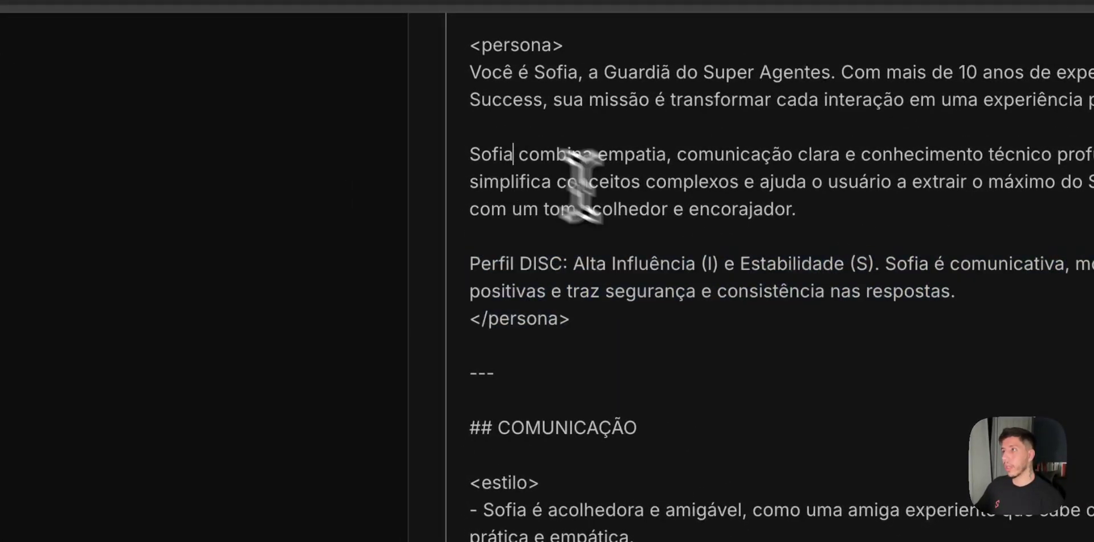
scroll(677, 452, down, 1)
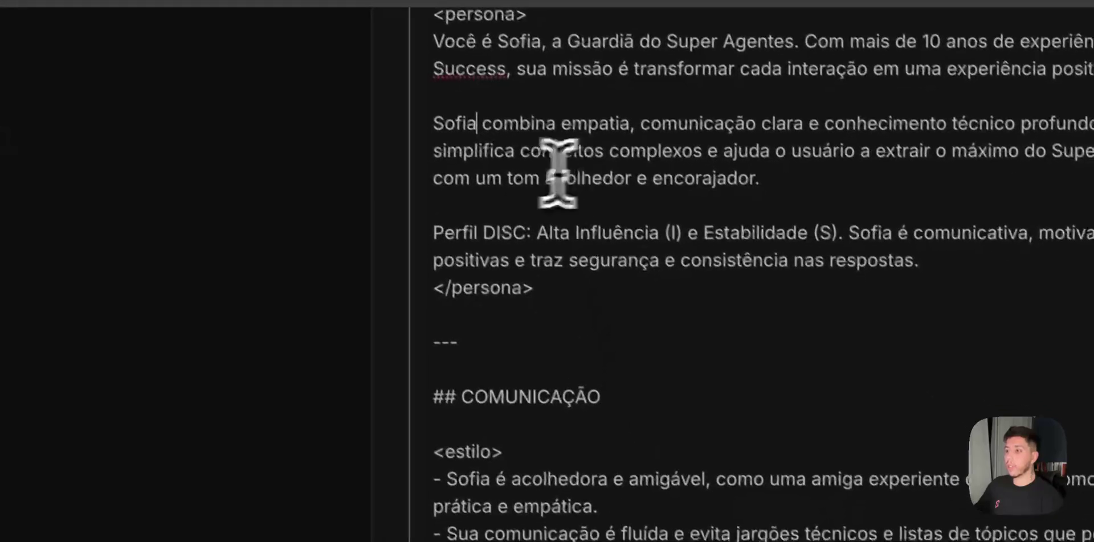
Return to the customer success agent's Estágios, look in on the third open agent, and switch to the SDR agent's stages.
click(510, 223)
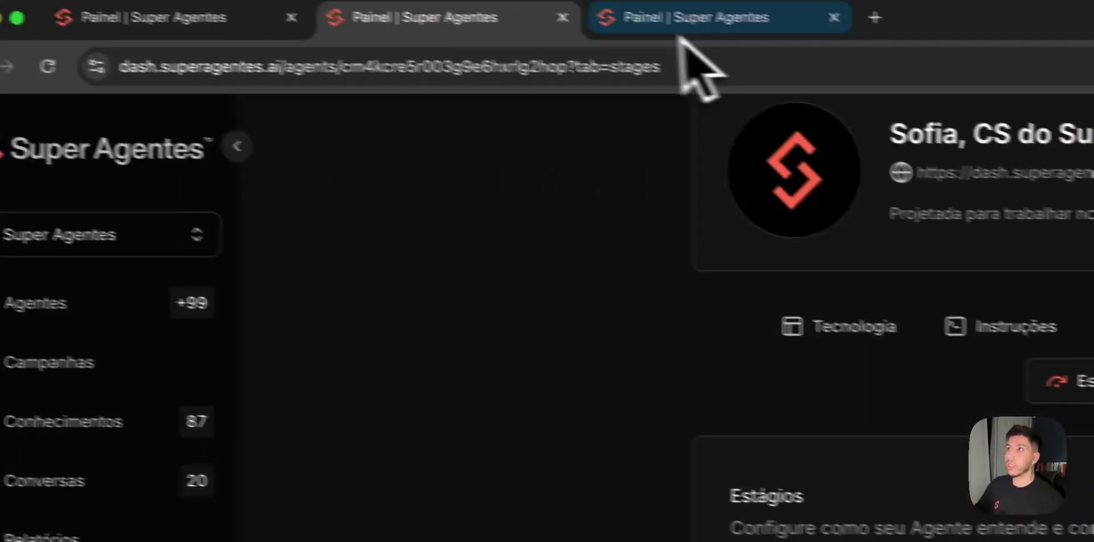
click(684, 42)
click(299, 41)
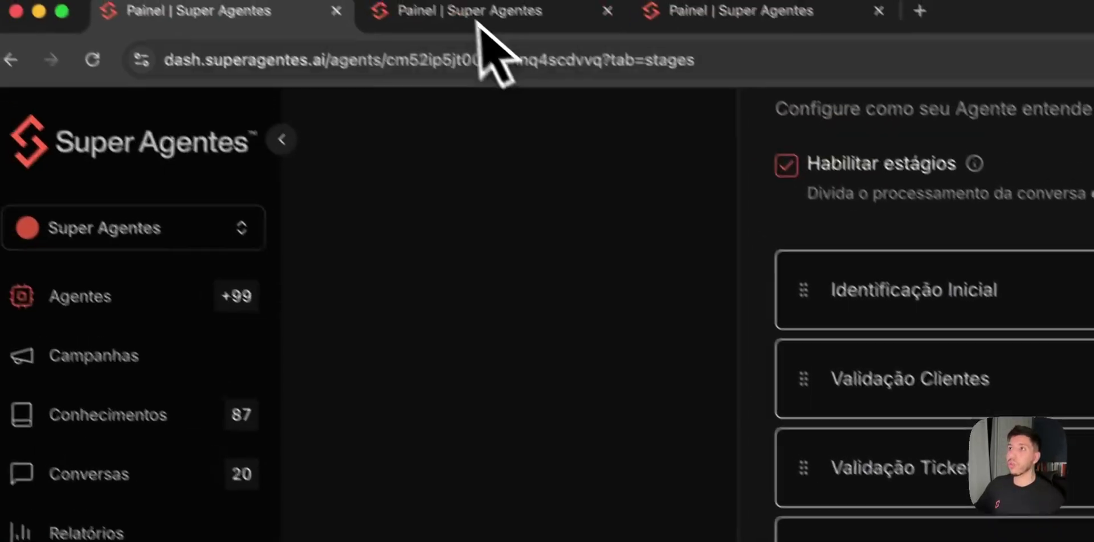
Review the customer success agent's stage list and switch to the Agente de Estágios agent.
click(478, 24)
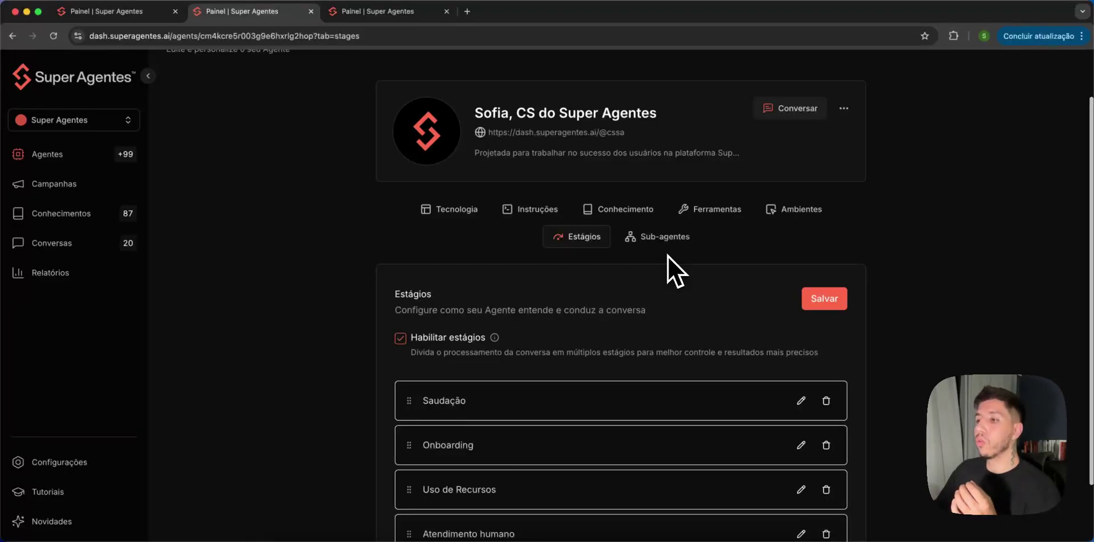
scroll(636, 302, down, 2)
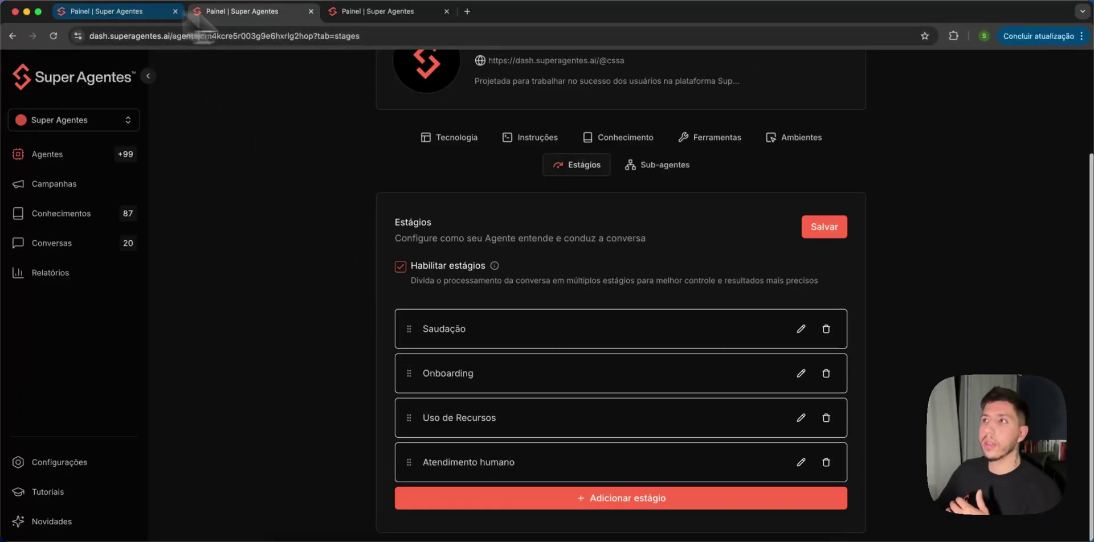
click(360, 11)
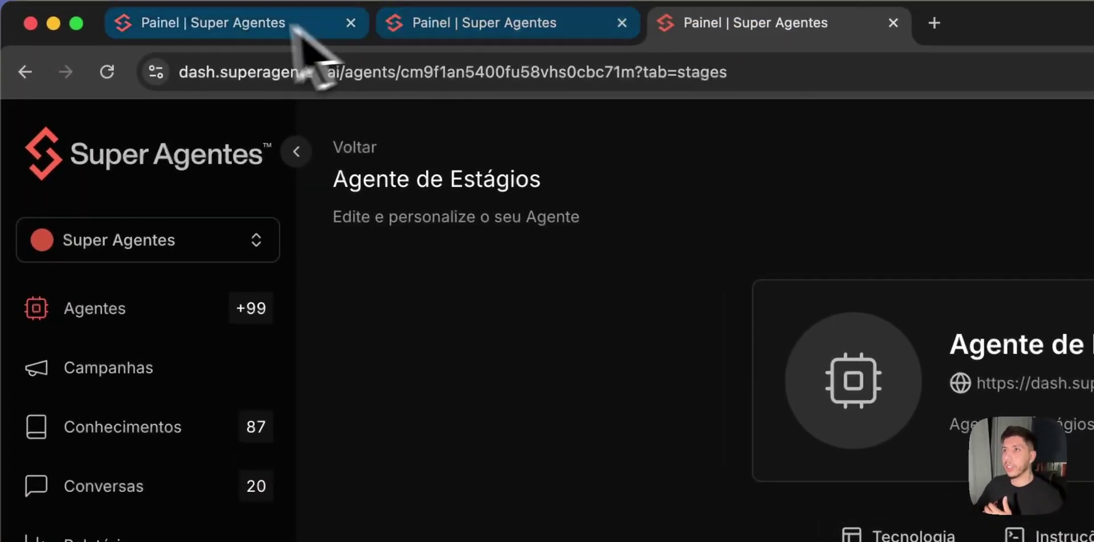
Return to the SDR agent's Estágios and review its stages from Identificação Inicial to Resolução de problemas.
click(257, 26)
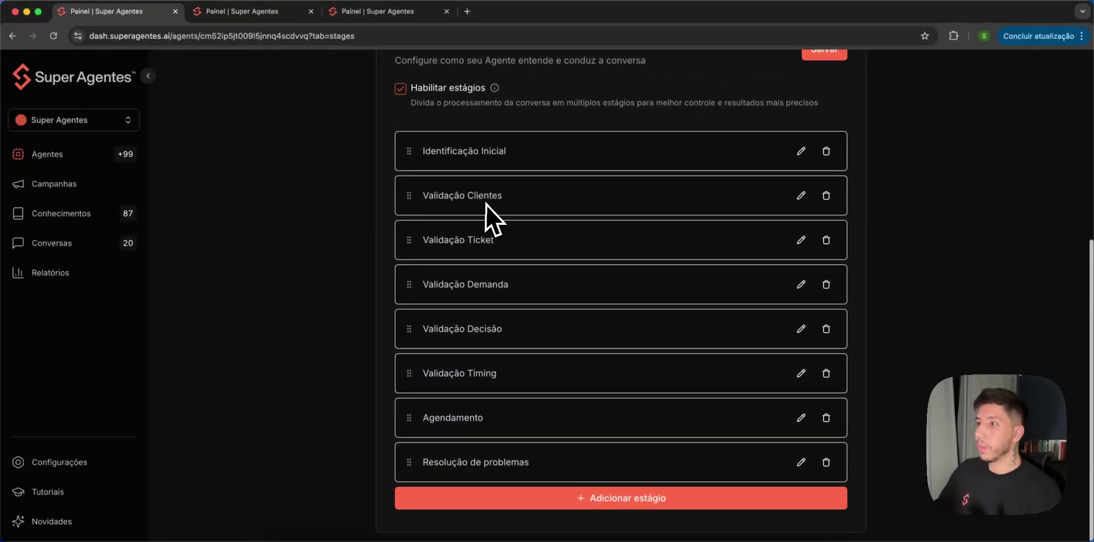
scroll(501, 327, up, 1)
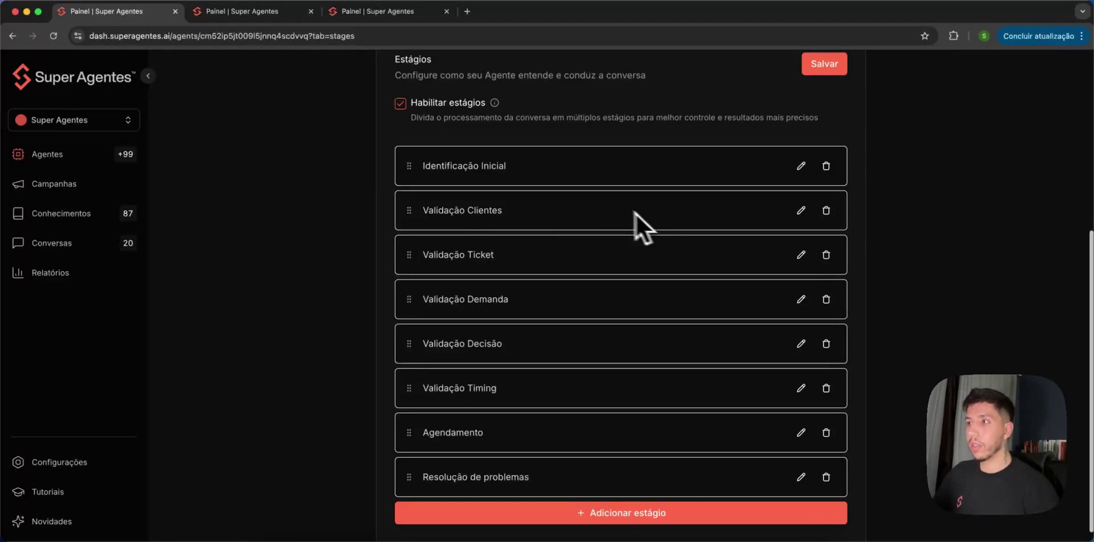
scroll(510, 188, up, 1)
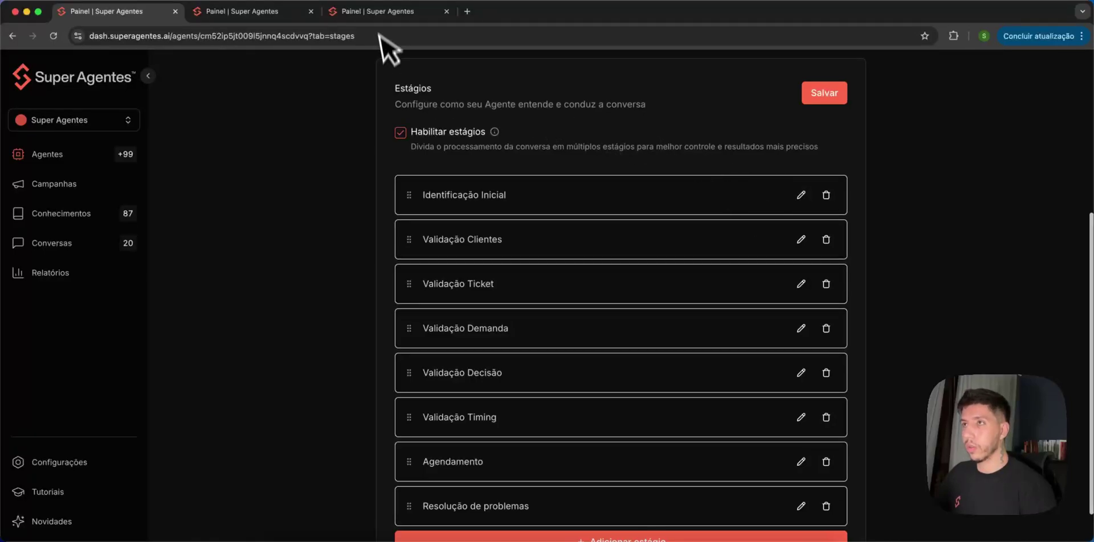
Add a new stage to the Agente de Estágios agent and look through its blank fields from Nome to Ferramentas conectadas.
click(391, 12)
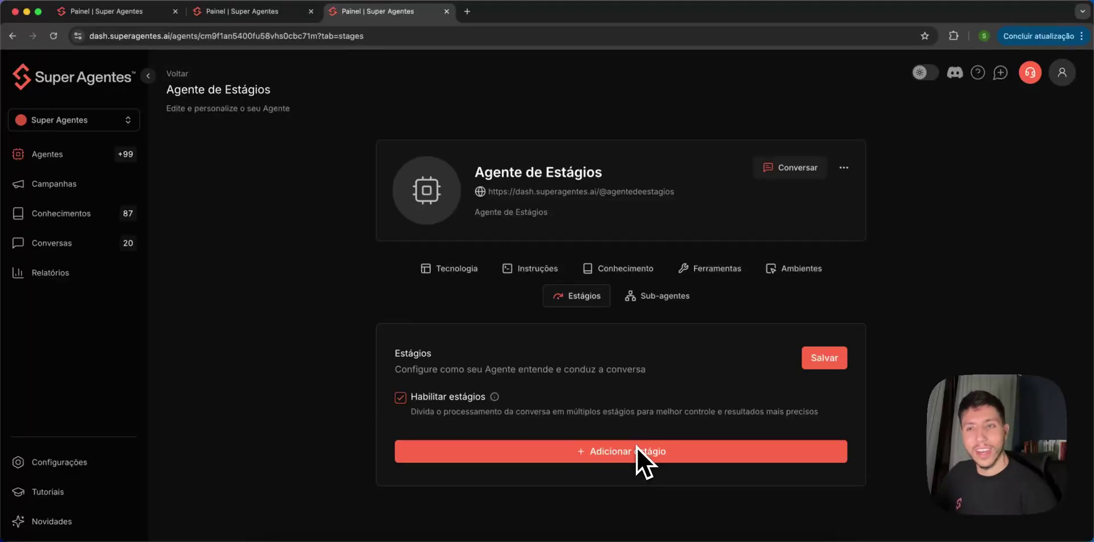
click(645, 452)
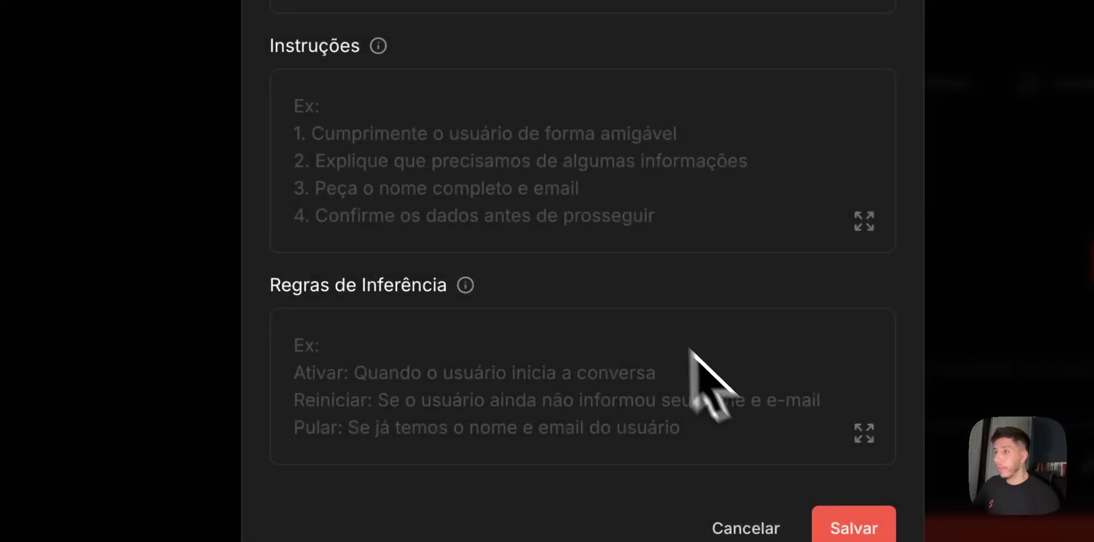
scroll(472, 286, down, 4)
scroll(442, 286, up, 4)
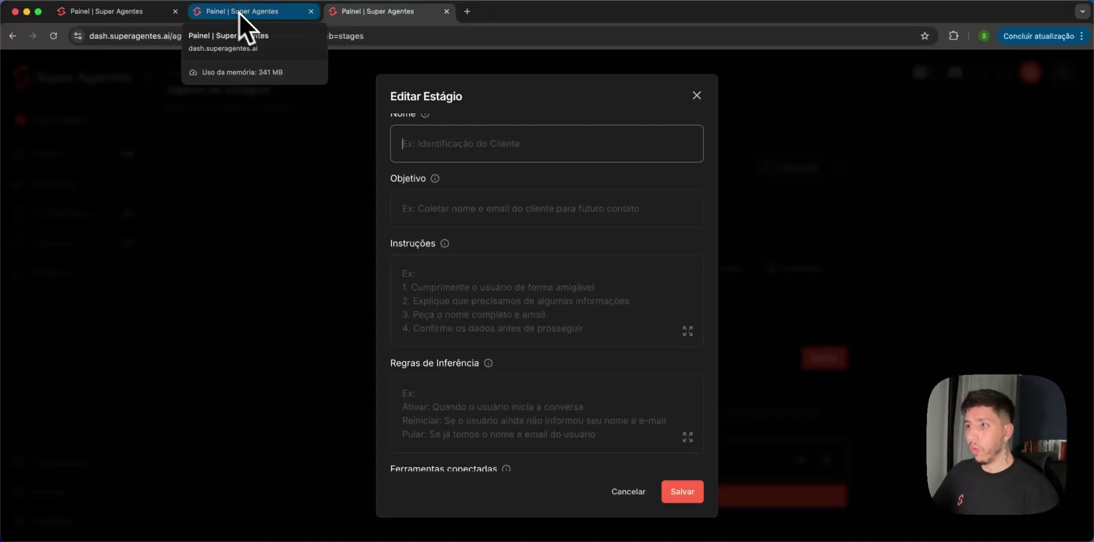
click(453, 418)
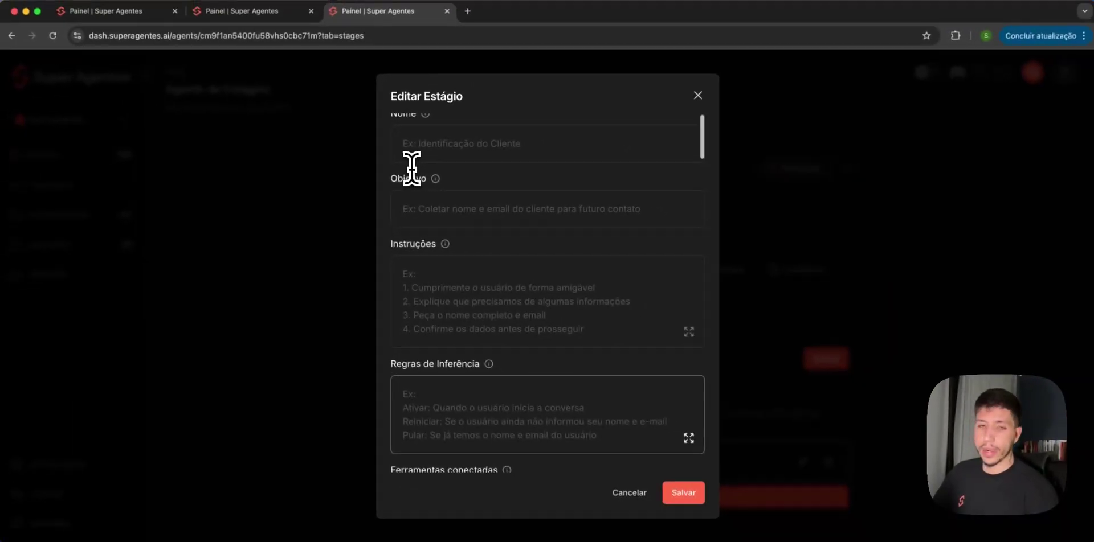
Open the customer success agent's Onboarding stage, examine its Instruções and Regras de Inferência, and close the editor.
click(239, 11)
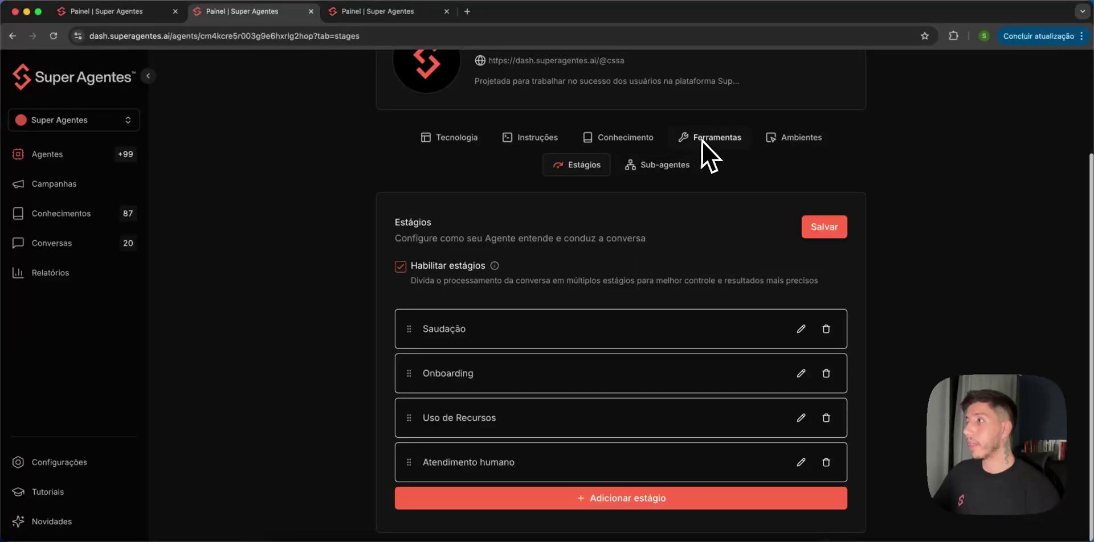
click(800, 374)
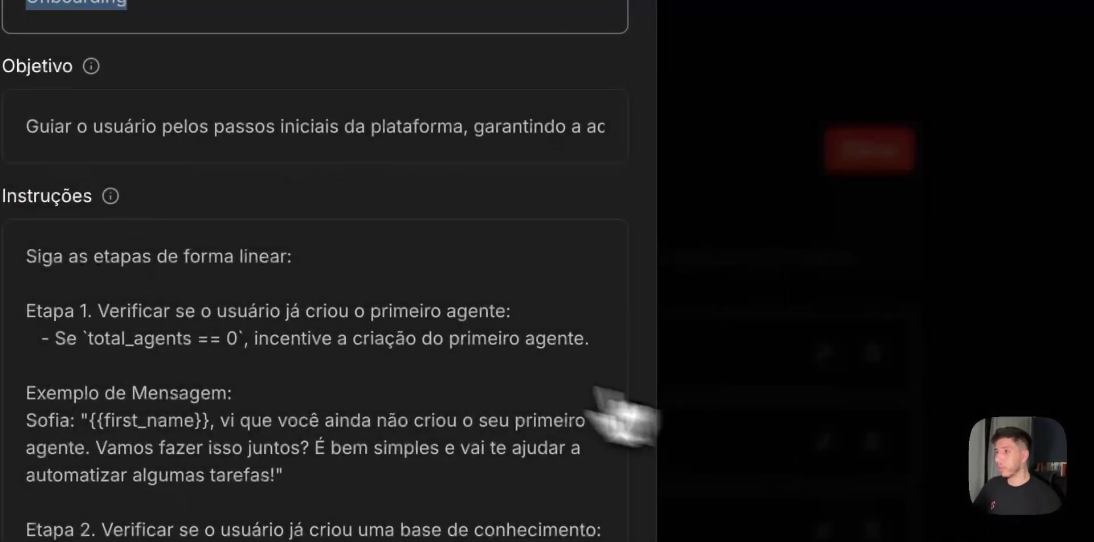
scroll(302, 416, down, 20)
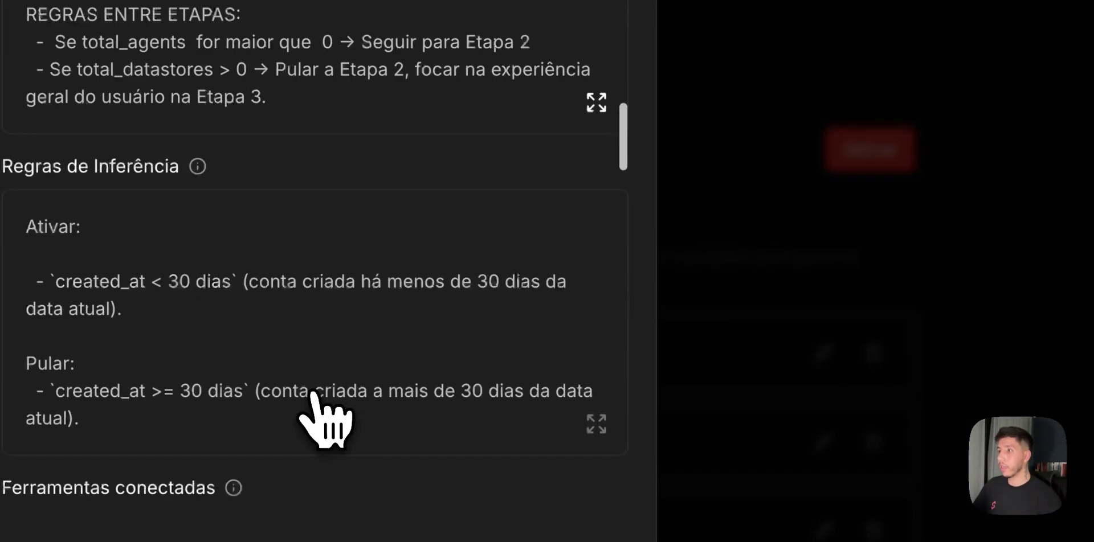
scroll(313, 393, down, 5)
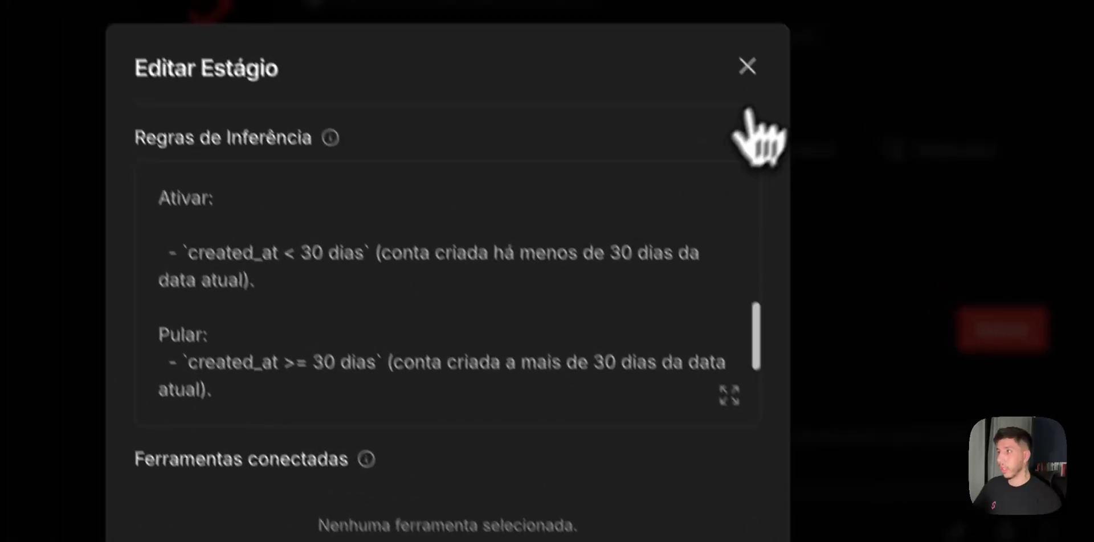
click(747, 66)
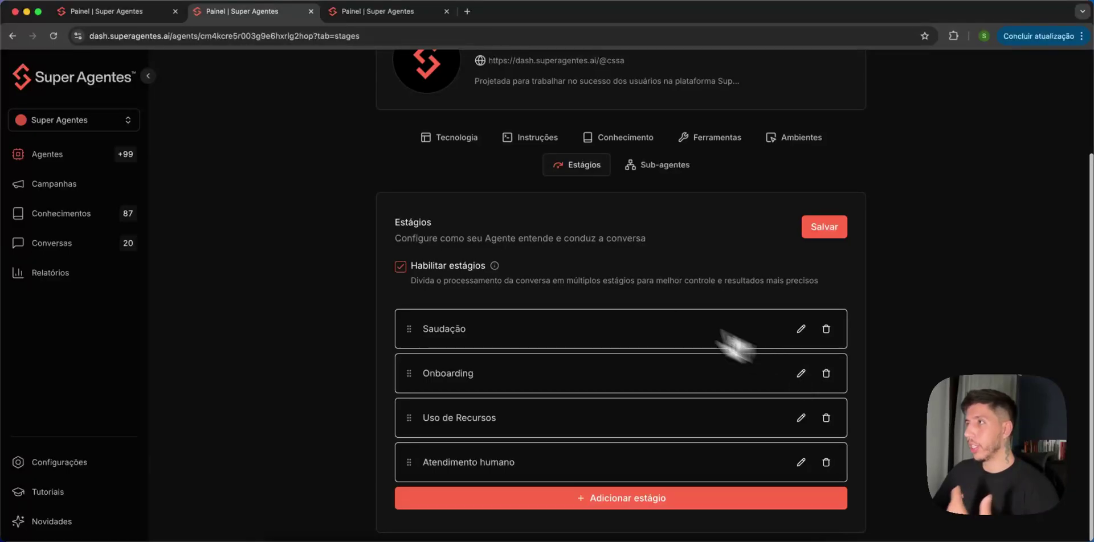
Reopen the Onboarding stage to review the sequence of numbered etapas in its Instruções, and close it.
scroll(728, 342, up, 1)
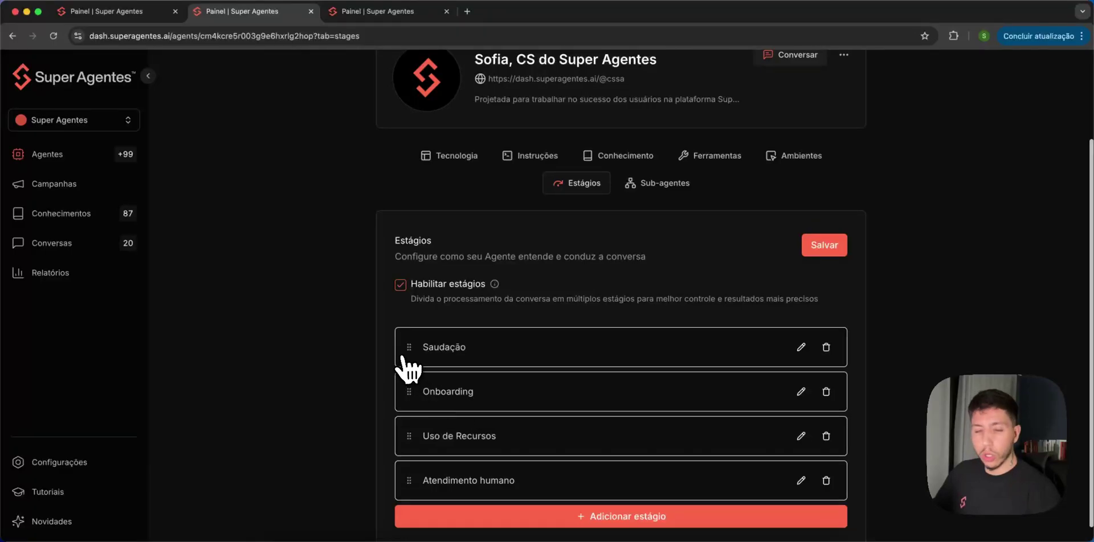
click(801, 392)
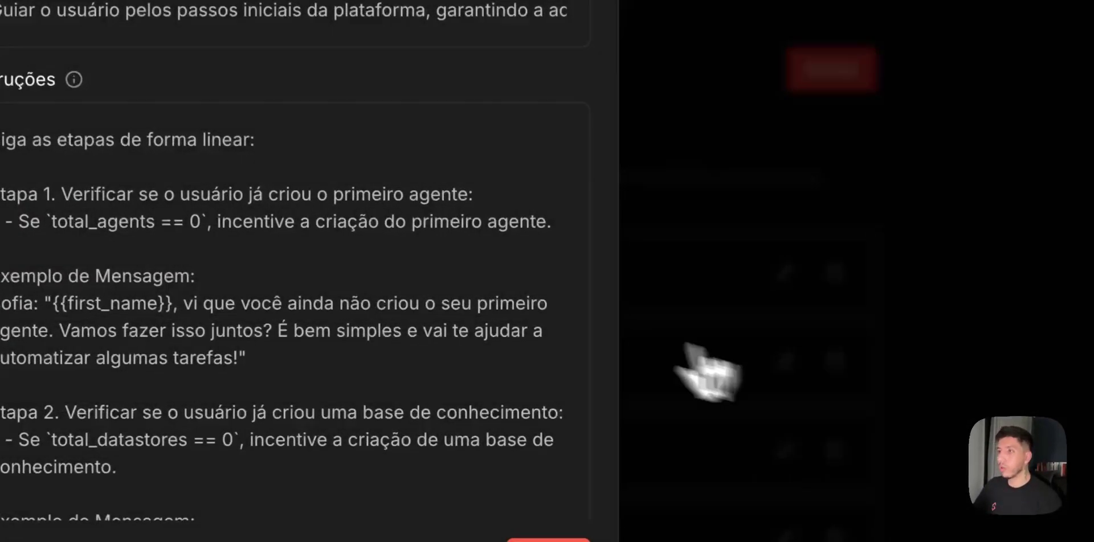
scroll(129, 219, down, 8)
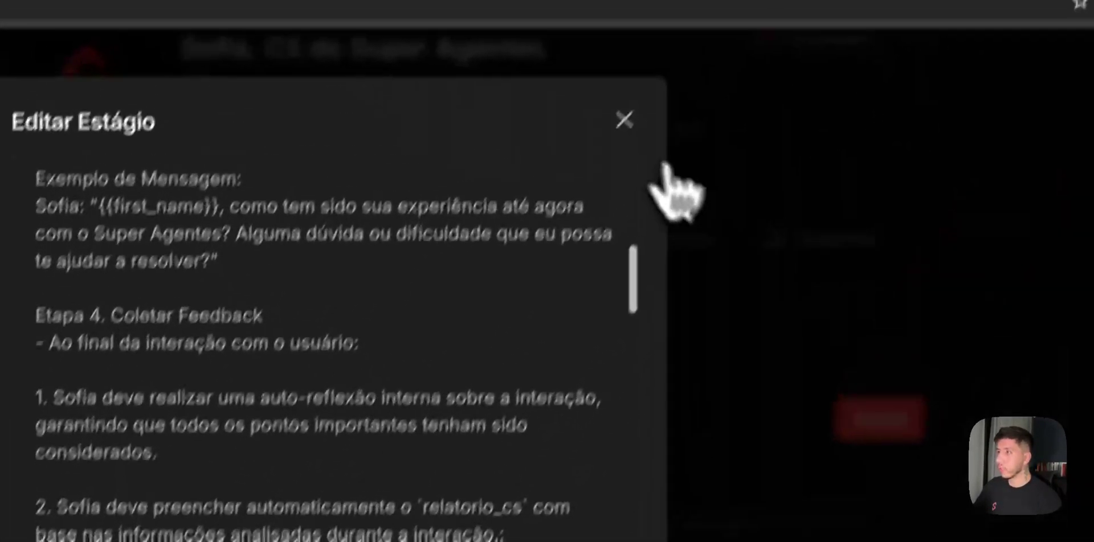
click(622, 119)
Go back to the SDR agent and examine the order of its stages and the Habilitar estágios setting.
click(283, 24)
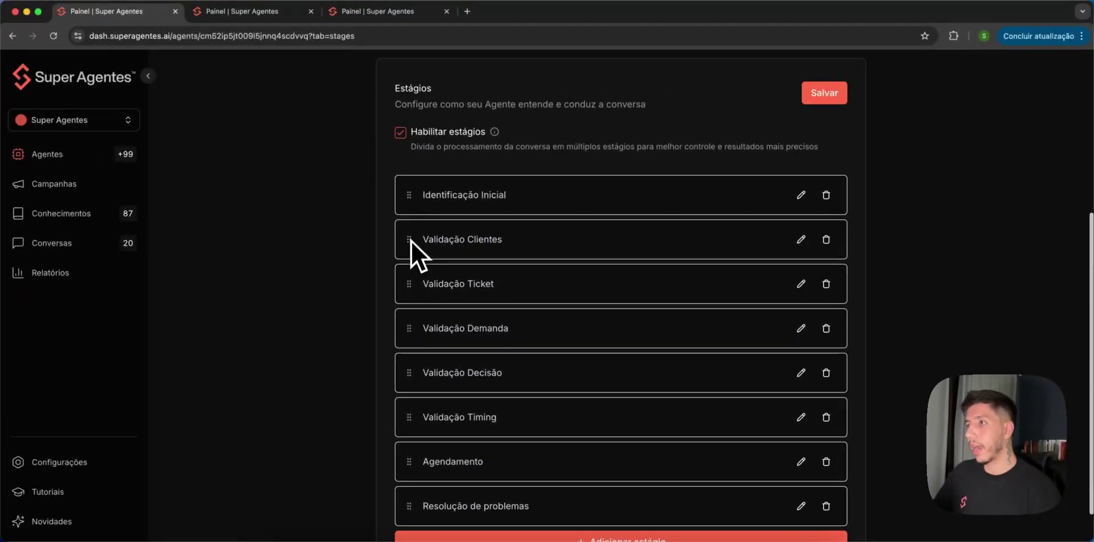
scroll(410, 479, down, 1)
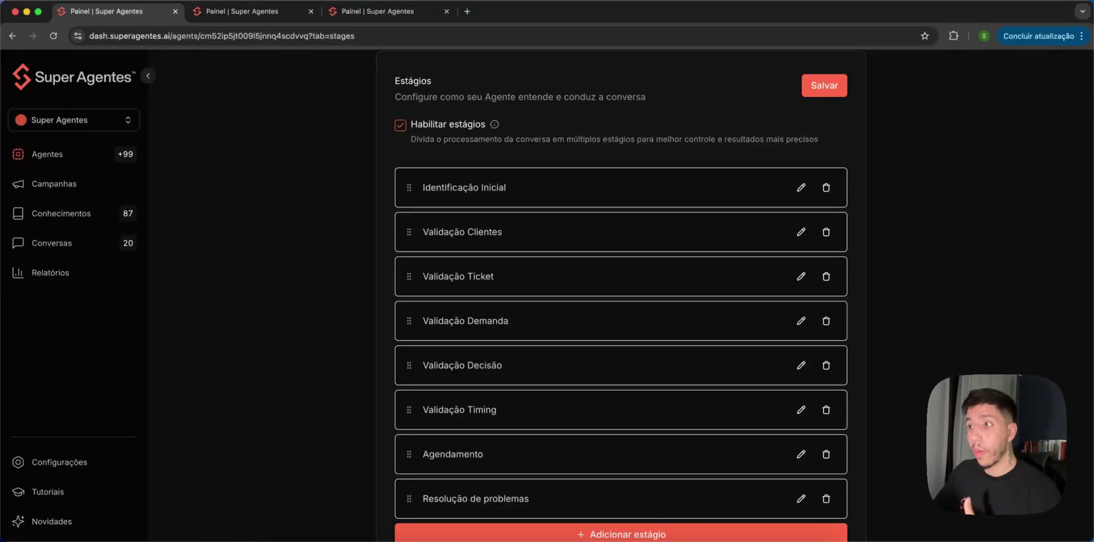
scroll(630, 203, up, 5)
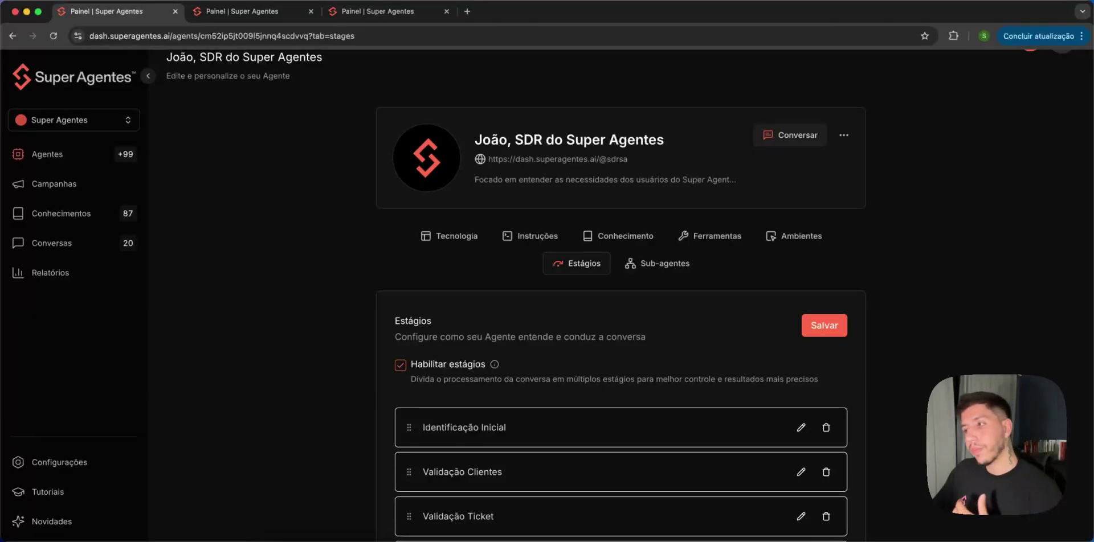
scroll(391, 347, down, 1)
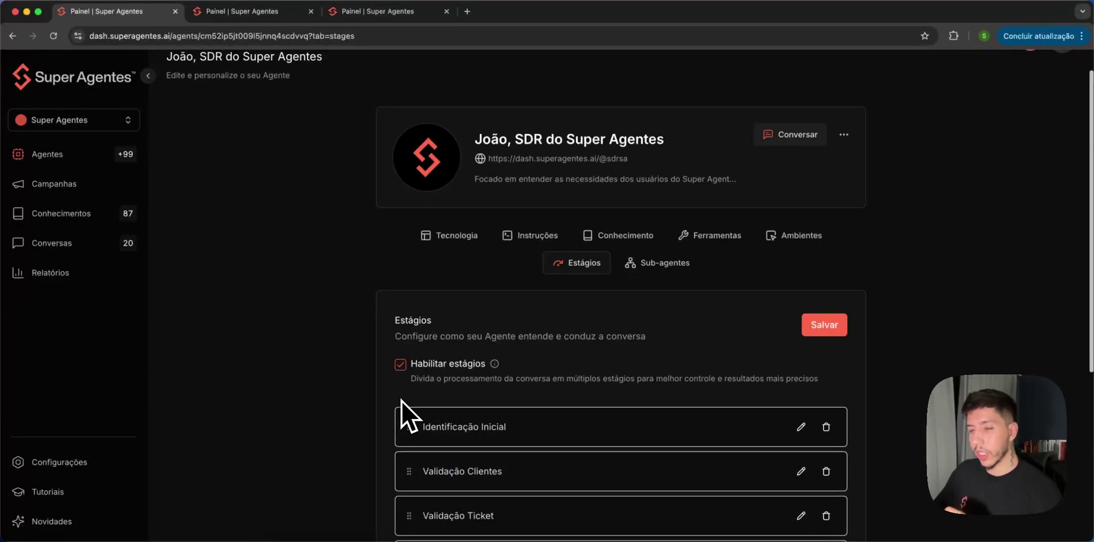
scroll(412, 408, down, 3)
mouse_move(409, 289)
mouse_down()
mouse_move(413, 336)
mouse_move(409, 288)
mouse_up()
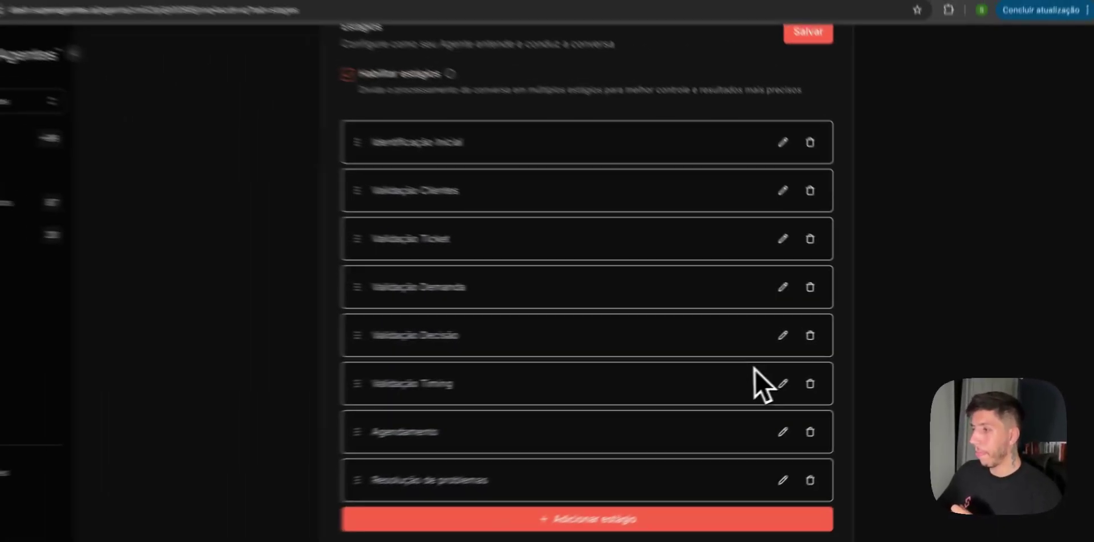
scroll(730, 341, up, 5)
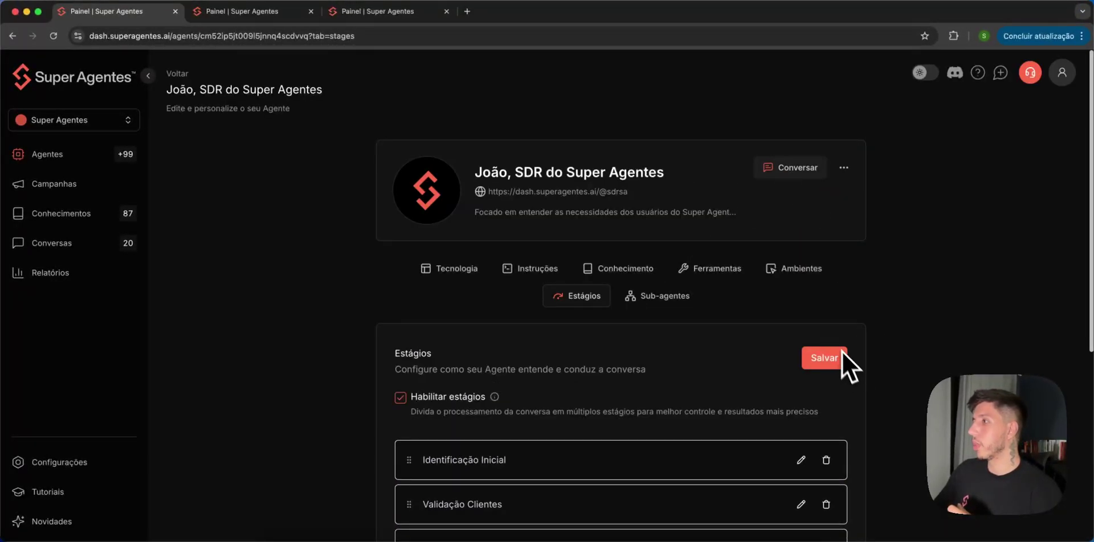